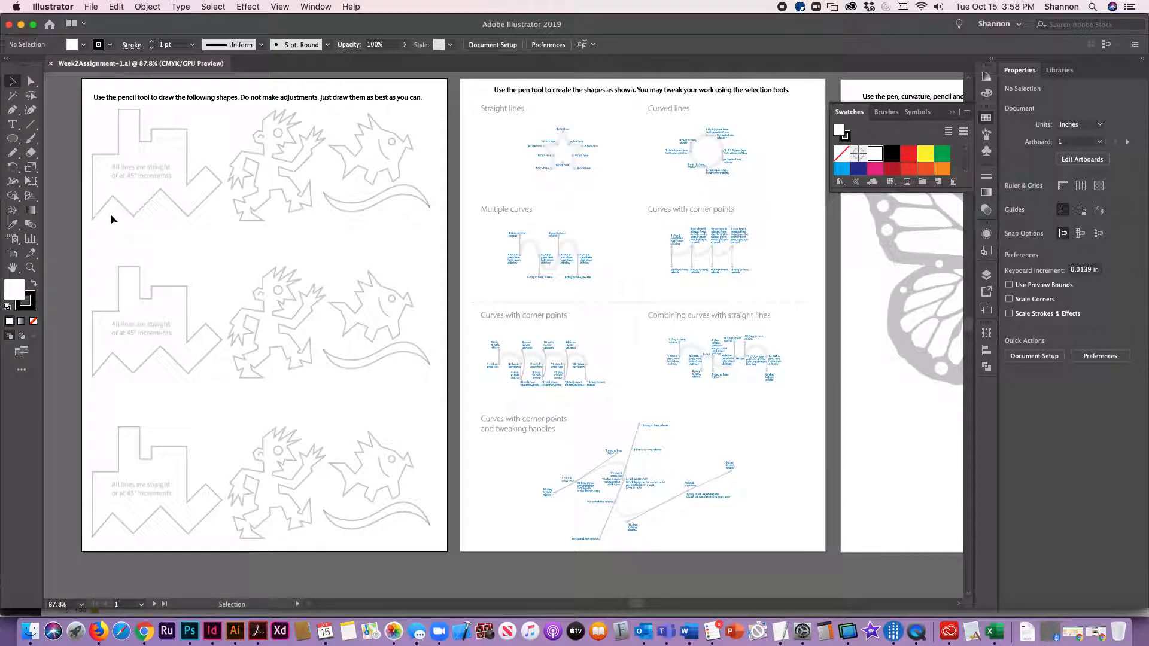
left_click(361, 246)
left_click(19, 154)
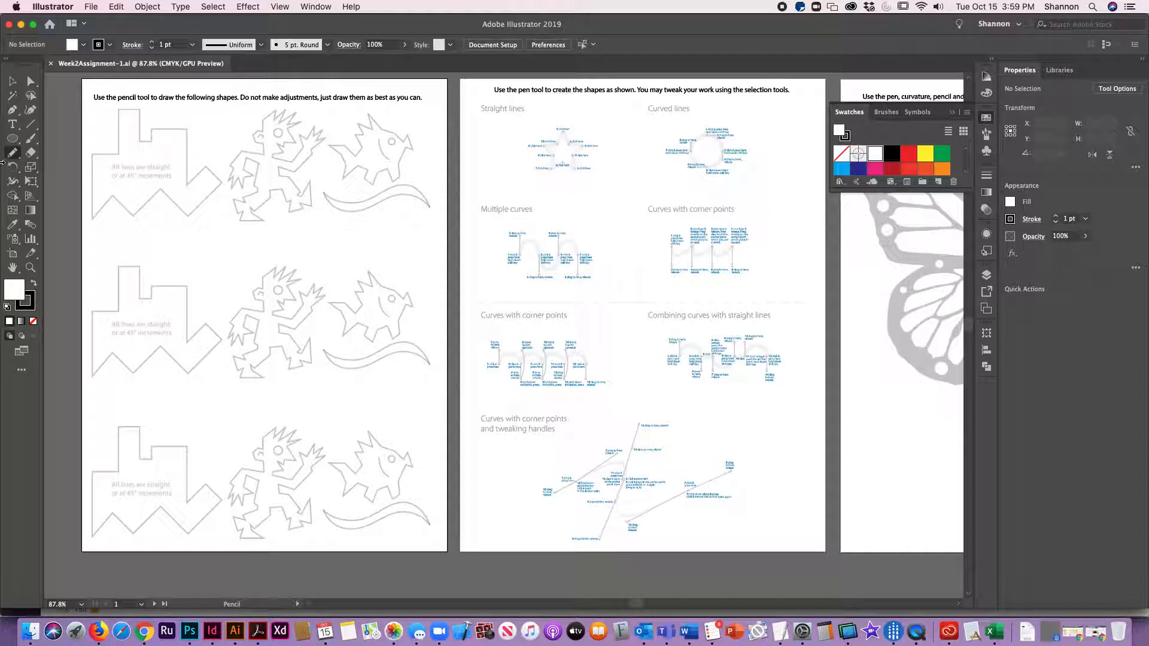
mouse_move(12, 153)
left_mouse_down()
mouse_move(93, 159)
mouse_move(82, 166)
left_mouse_up()
mouse_move(13, 157)
left_mouse_down()
mouse_move(109, 174)
mouse_move(75, 172)
mouse_move(118, 148)
mouse_move(118, 110)
mouse_move(142, 135)
left_mouse_up()
left_click(13, 81)
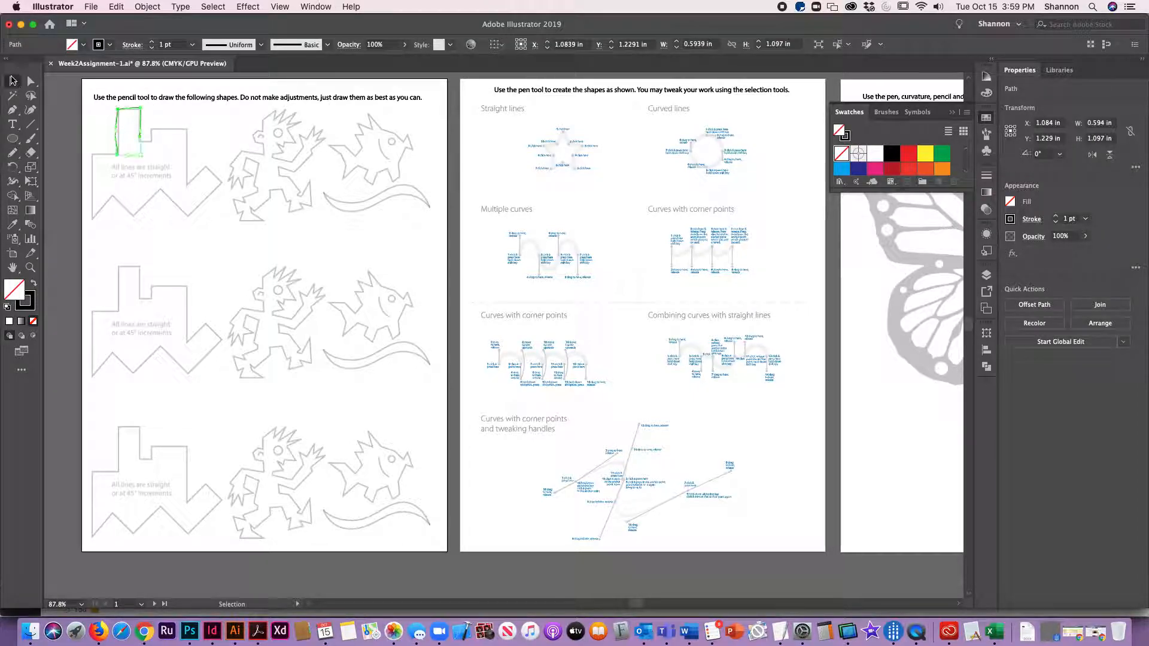
key("Delete")
Step: Zoom into the first stepped shape and trace its stepped top outline with the Pencil tool
key("z")
left_click_drag(78, 94, 237, 240)
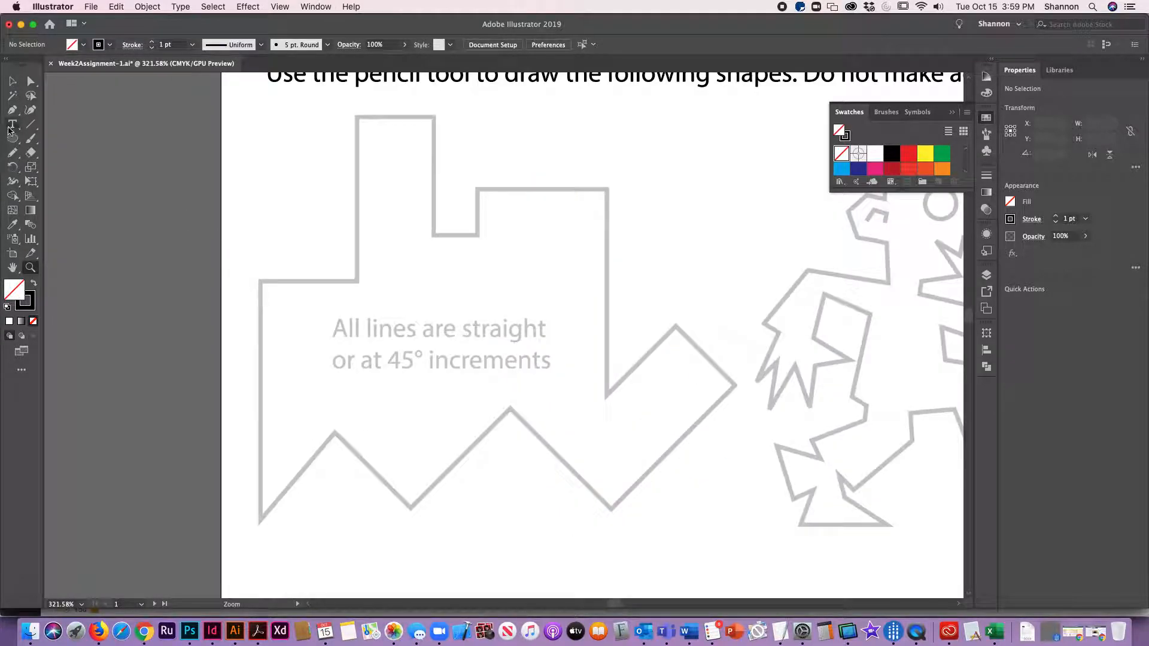
left_click(12, 154)
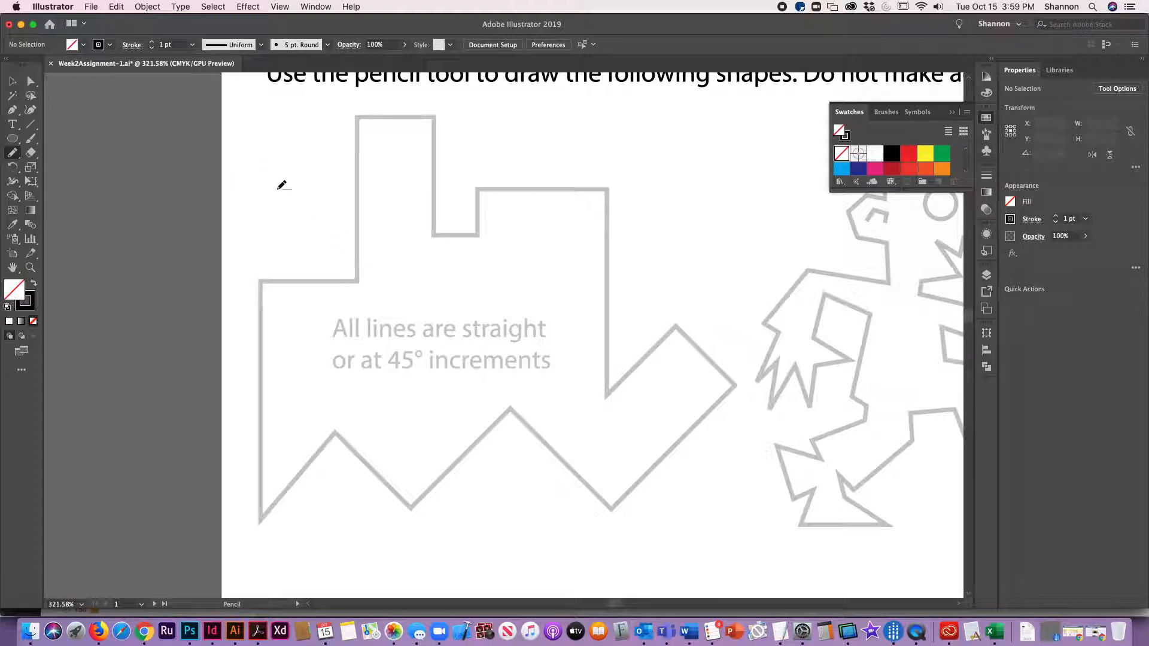
left_click_drag(360, 275, 362, 116)
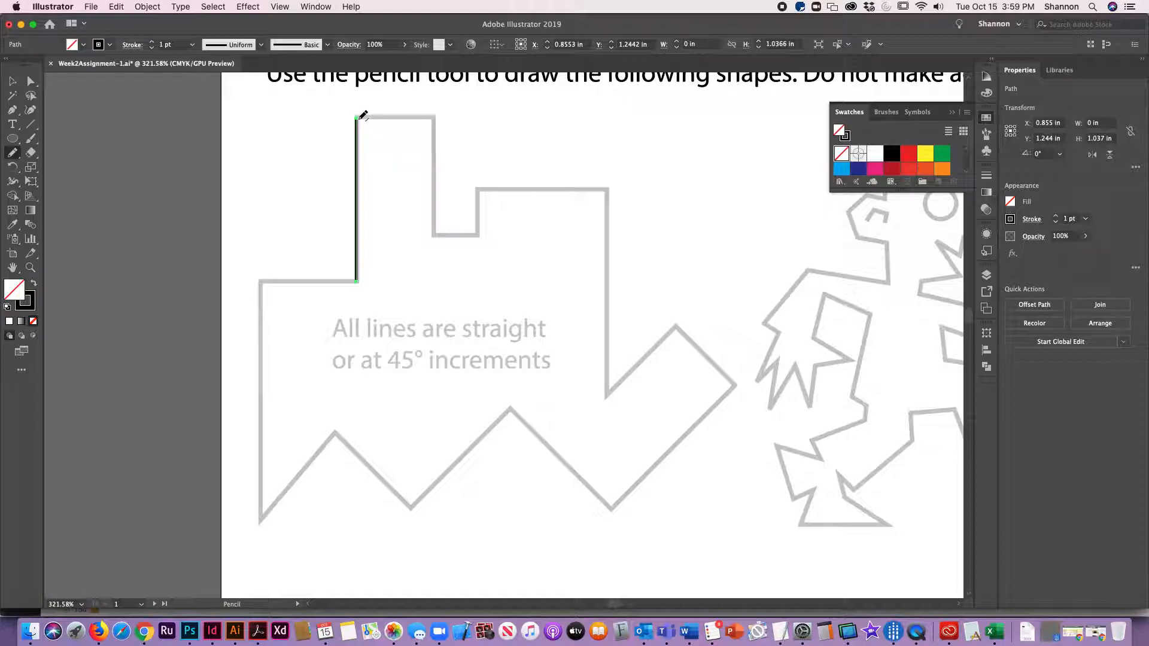
mouse_move(359, 118)
left_mouse_down()
mouse_move(435, 117)
mouse_move(435, 235)
mouse_move(488, 237)
mouse_move(477, 235)
mouse_move(479, 189)
mouse_move(608, 188)
left_mouse_up()
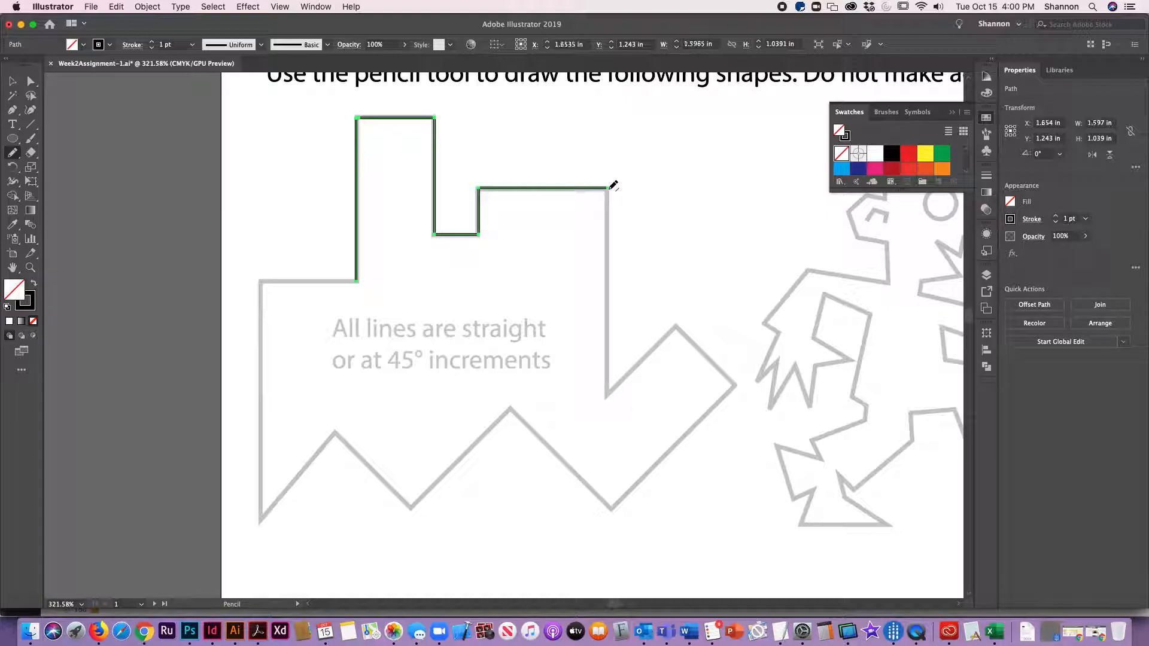
Step: Continue the pencil path down the right side, across the 45° point and along the zigzag bottom
mouse_move(596, 317)
left_mouse_down()
mouse_move(608, 397)
mouse_move(677, 328)
left_mouse_up()
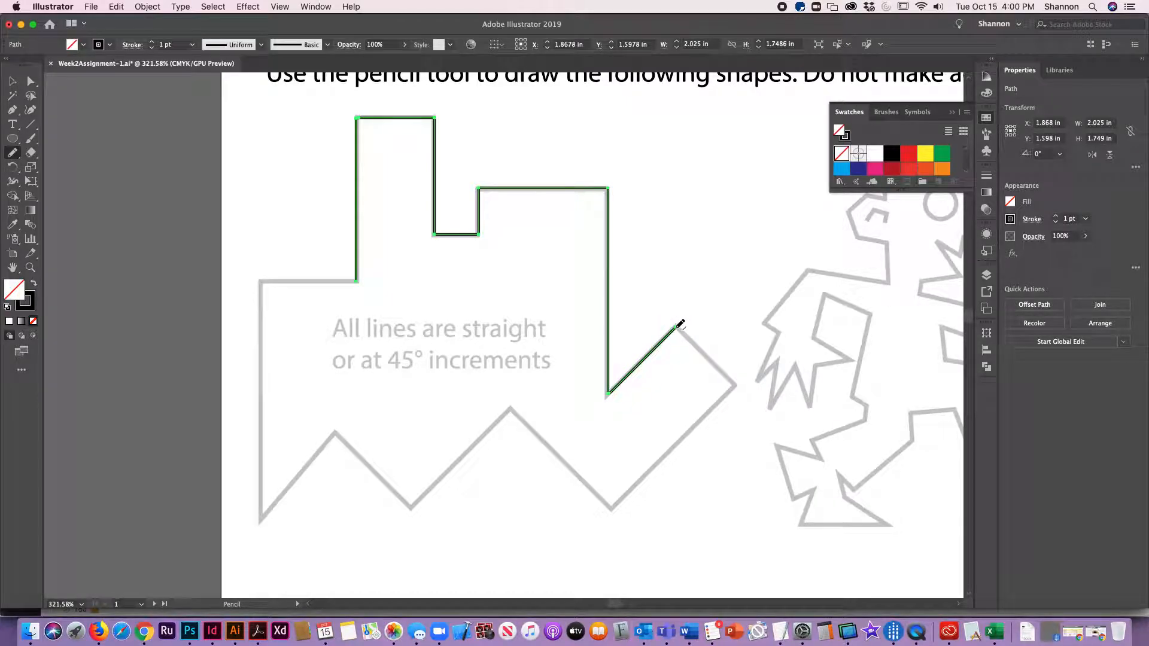
left_click(677, 327)
left_click_drag(680, 333, 737, 386)
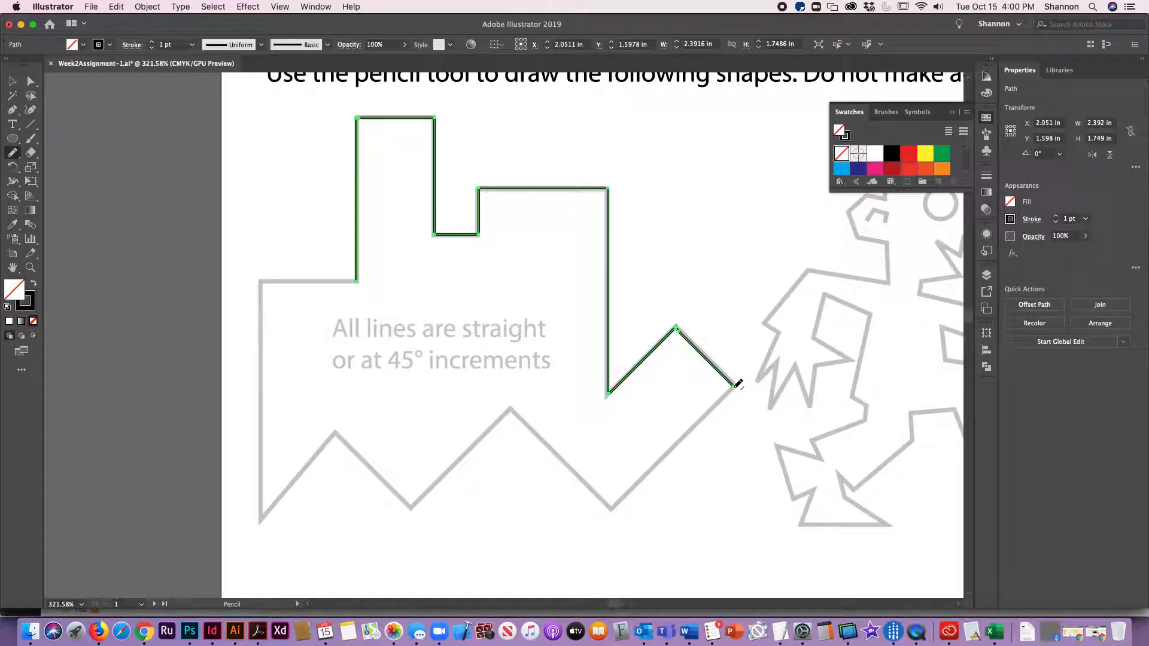
left_click(736, 386)
mouse_move(735, 388)
left_mouse_down()
mouse_move(610, 509)
mouse_move(510, 410)
mouse_move(530, 392)
mouse_move(505, 405)
mouse_move(451, 367)
mouse_move(515, 407)
mouse_move(413, 508)
mouse_move(335, 432)
mouse_move(259, 520)
left_mouse_up()
key("super+z")
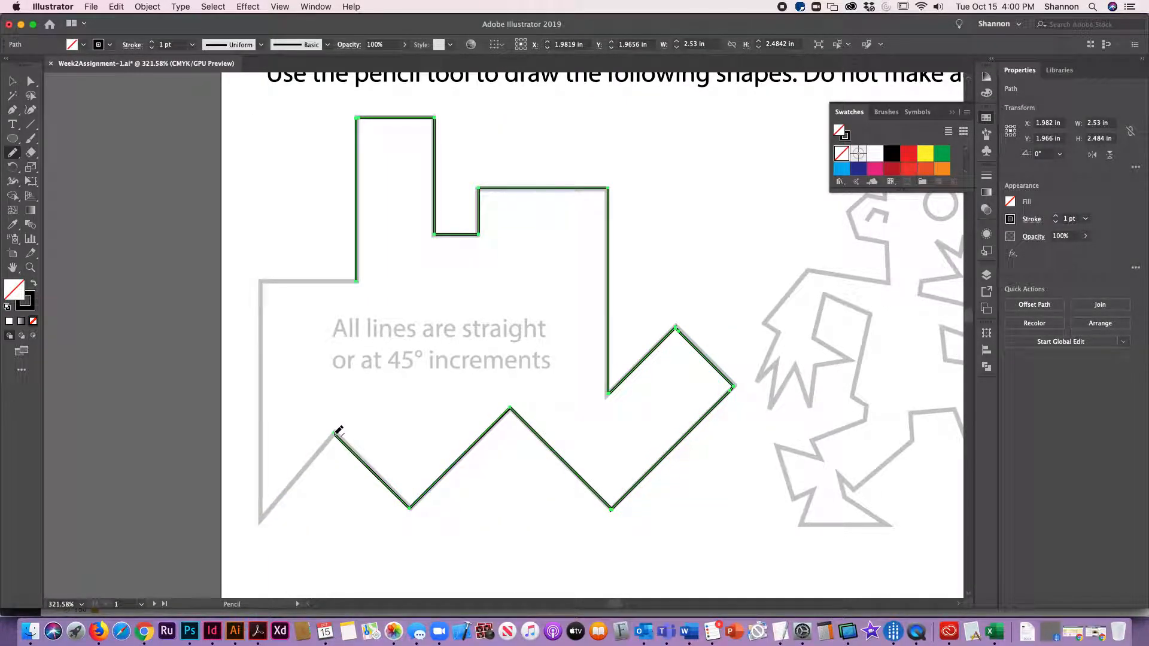
Step: Try to draw the remaining bottom-left edges of the stepped shape, undoing each attempt
left_click_drag(301, 474, 261, 510)
key("super+z")
left_click_drag(311, 468, 263, 509)
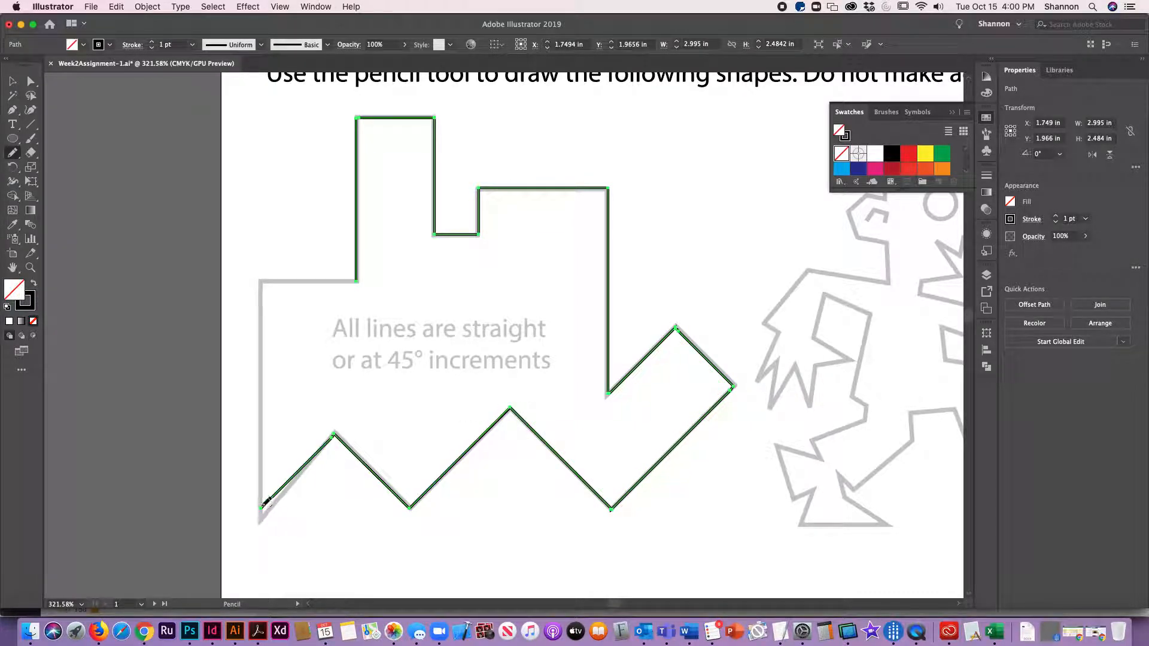
key("super+z")
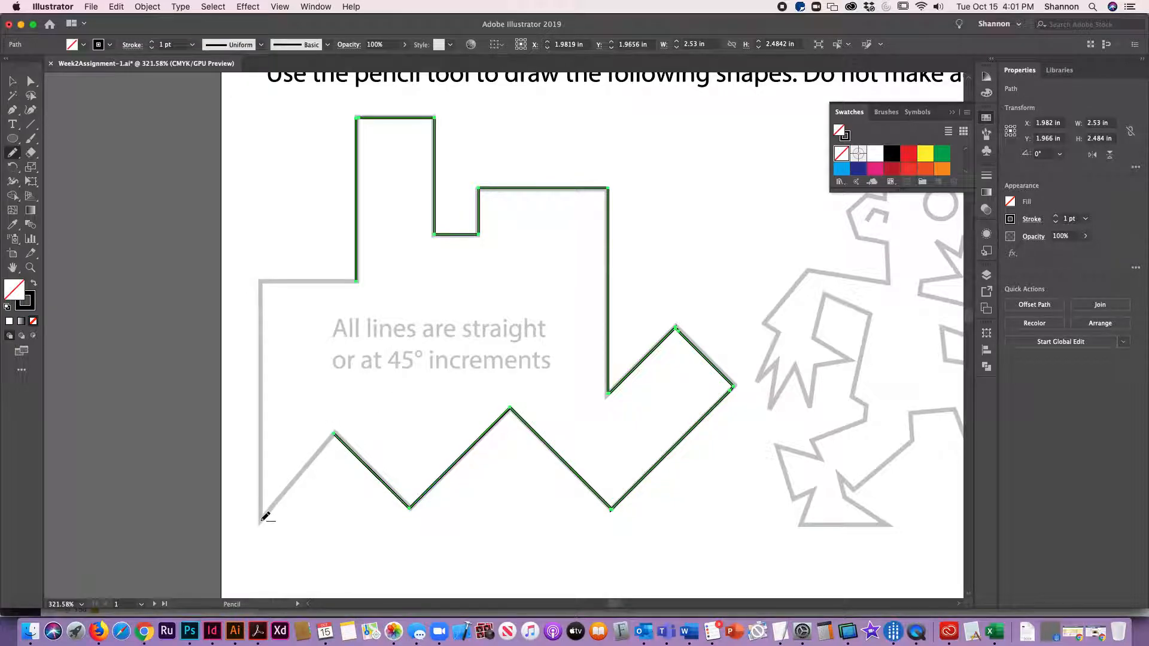
mouse_move(260, 522)
left_mouse_down()
mouse_move(332, 439)
mouse_move(260, 520)
mouse_move(277, 322)
mouse_move(268, 284)
mouse_move(359, 280)
left_mouse_up()
key("super+z")
Step: Try drawing the start of the character's spiky hair outline, undoing and deleting the attempts
mouse_move(721, 452)
left_mouse_down()
mouse_move(405, 377)
mouse_move(362, 316)
left_mouse_up()
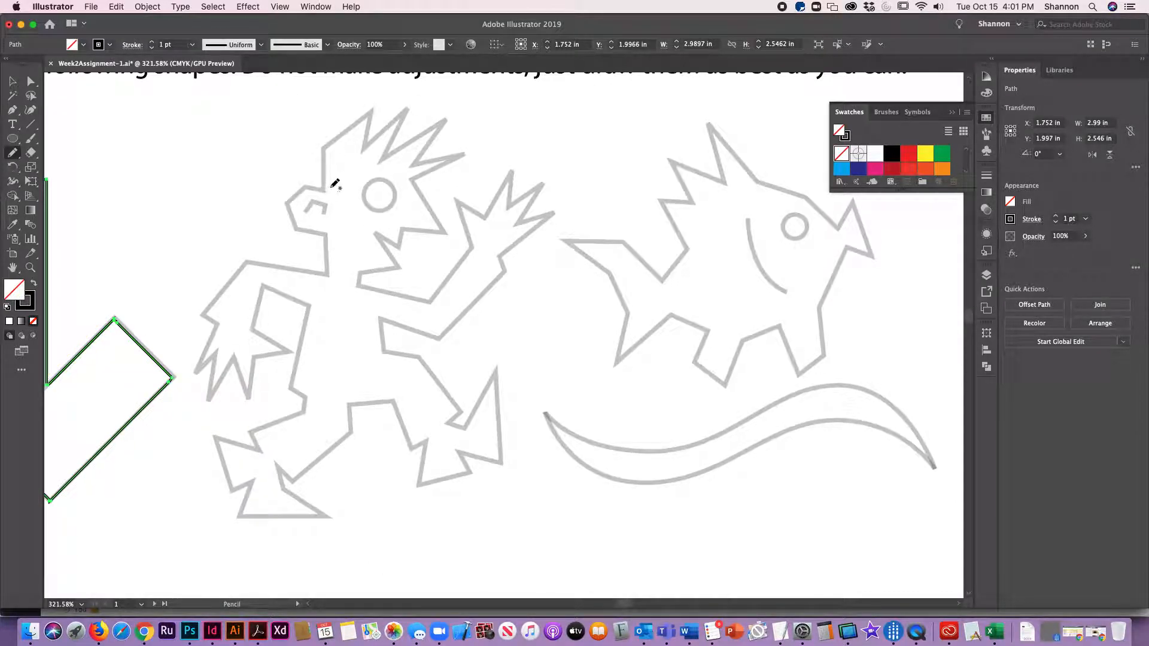
mouse_move(324, 191)
left_mouse_down()
mouse_move(321, 149)
mouse_move(375, 112)
left_mouse_up()
key("super+z")
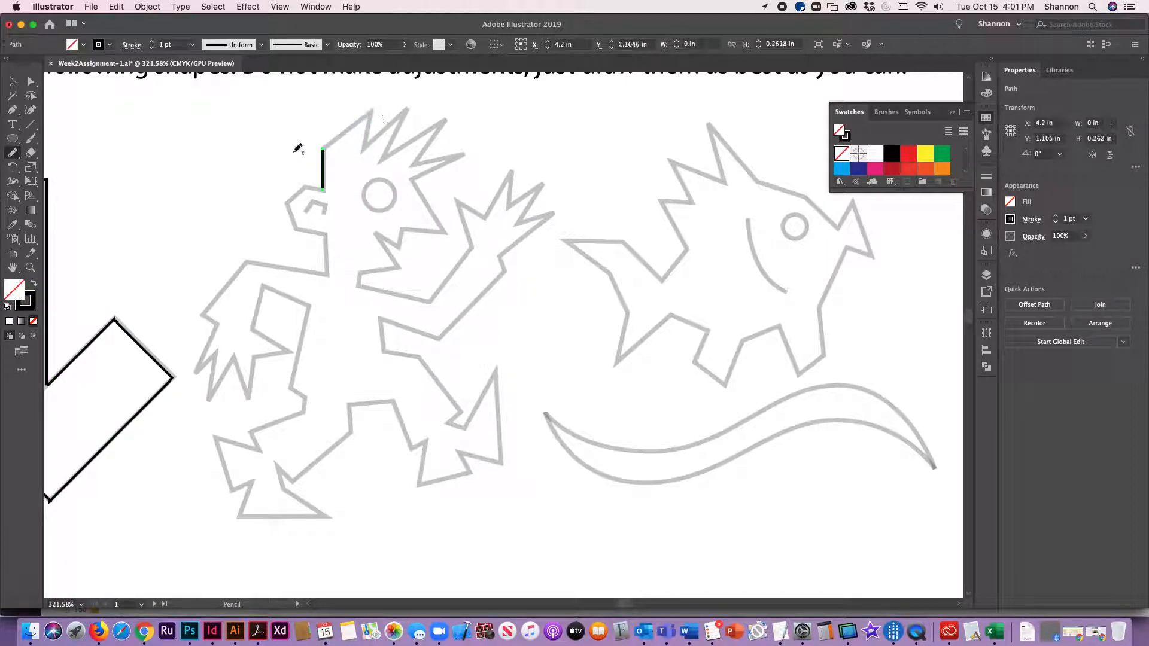
mouse_move(322, 147)
left_mouse_down()
mouse_move(373, 107)
mouse_move(361, 144)
left_mouse_up()
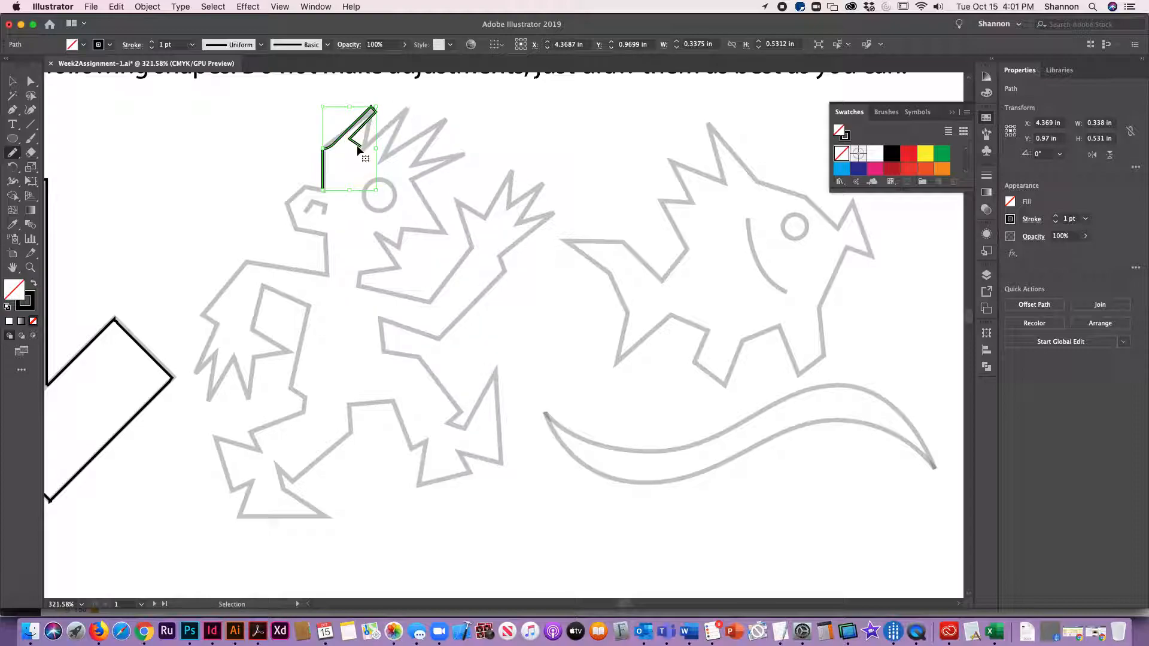
key("BackSpace")
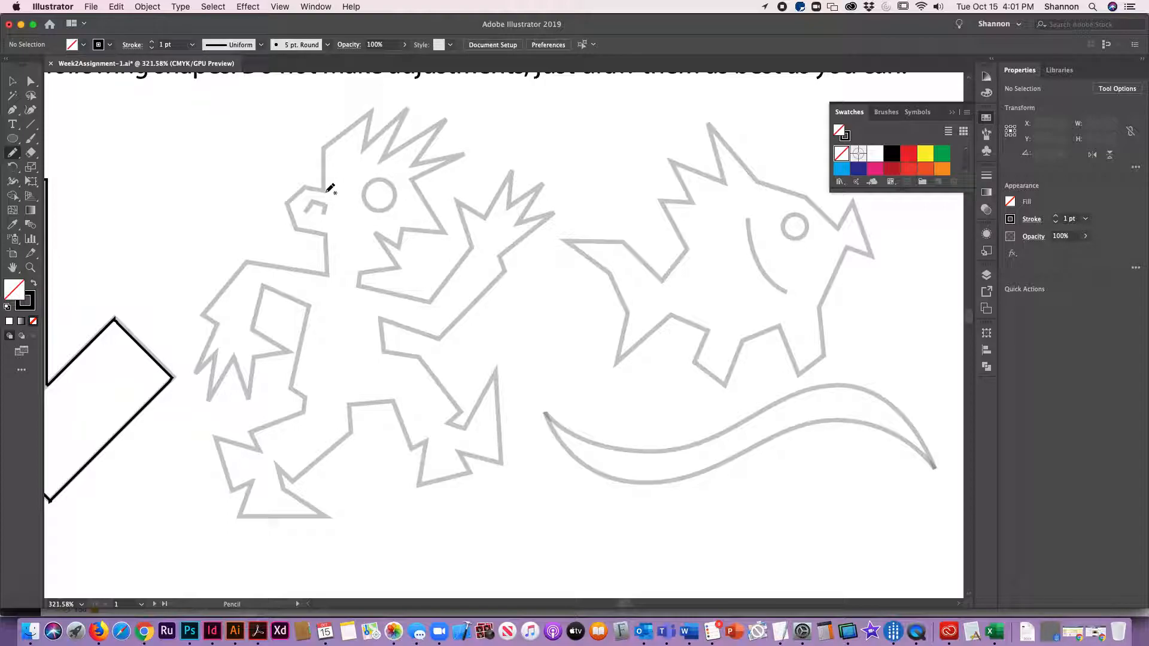
Step: Trace the character's spiky hair outline with the Pencil tool
mouse_move(324, 190)
left_mouse_down()
mouse_move(325, 150)
mouse_move(372, 115)
left_mouse_up()
left_click_drag(371, 106, 368, 140)
key("ctrl+z")
mouse_move(372, 105)
left_mouse_down()
mouse_move(364, 147)
mouse_move(409, 107)
mouse_move(385, 159)
mouse_move(447, 120)
mouse_move(412, 166)
left_mouse_up()
key("super+z")
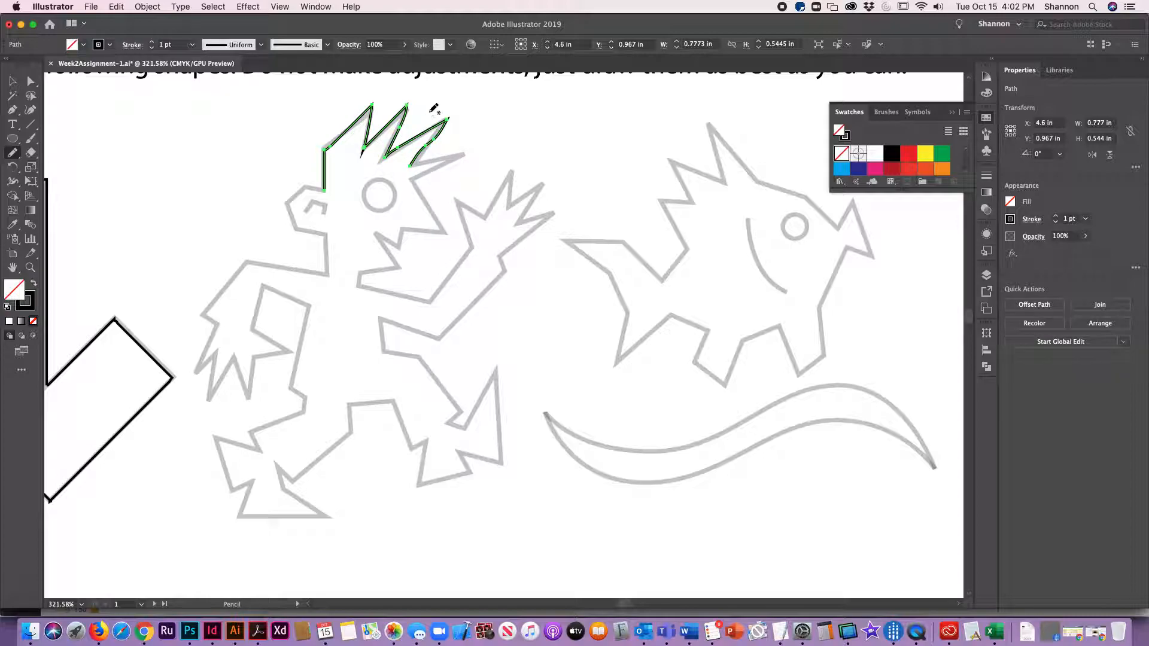
Step: Draw the round eyes of the character and the fish with the Pencil tool
mouse_move(384, 180)
left_mouse_down()
mouse_move(362, 189)
mouse_move(364, 201)
mouse_move(379, 180)
left_mouse_up()
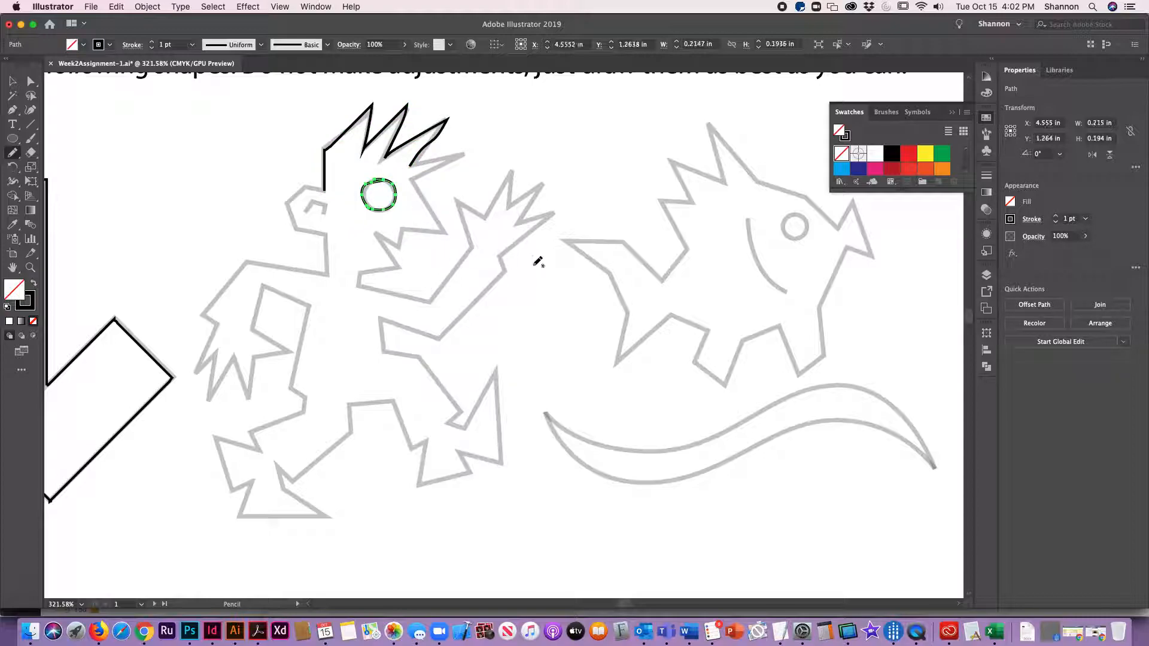
mouse_move(808, 220)
left_mouse_down()
mouse_move(793, 208)
mouse_move(784, 232)
mouse_move(798, 236)
mouse_move(807, 220)
left_mouse_up()
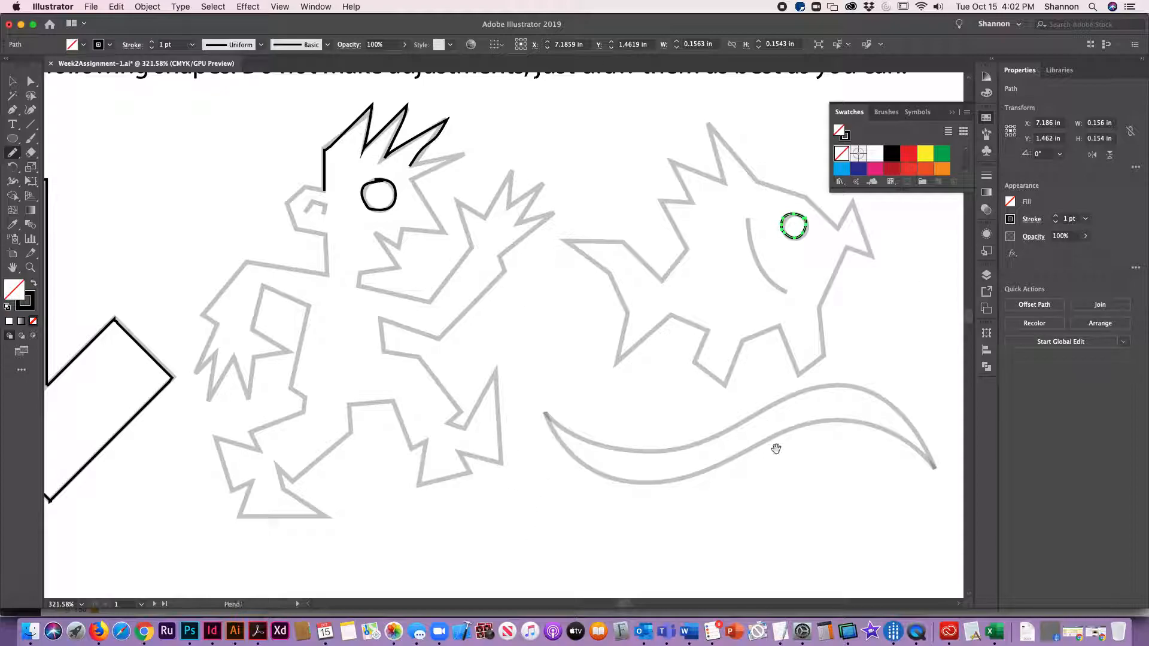
Step: Trace the wavy tail shape as a closed pencil outline
mouse_move(567, 436)
left_mouse_down()
mouse_move(634, 440)
mouse_move(441, 411)
mouse_move(306, 370)
mouse_move(352, 399)
mouse_move(430, 403)
mouse_move(563, 344)
mouse_move(606, 339)
mouse_move(648, 361)
mouse_move(690, 423)
mouse_move(645, 385)
mouse_move(586, 376)
mouse_move(455, 429)
mouse_move(388, 437)
mouse_move(339, 417)
mouse_move(305, 368)
left_mouse_up()
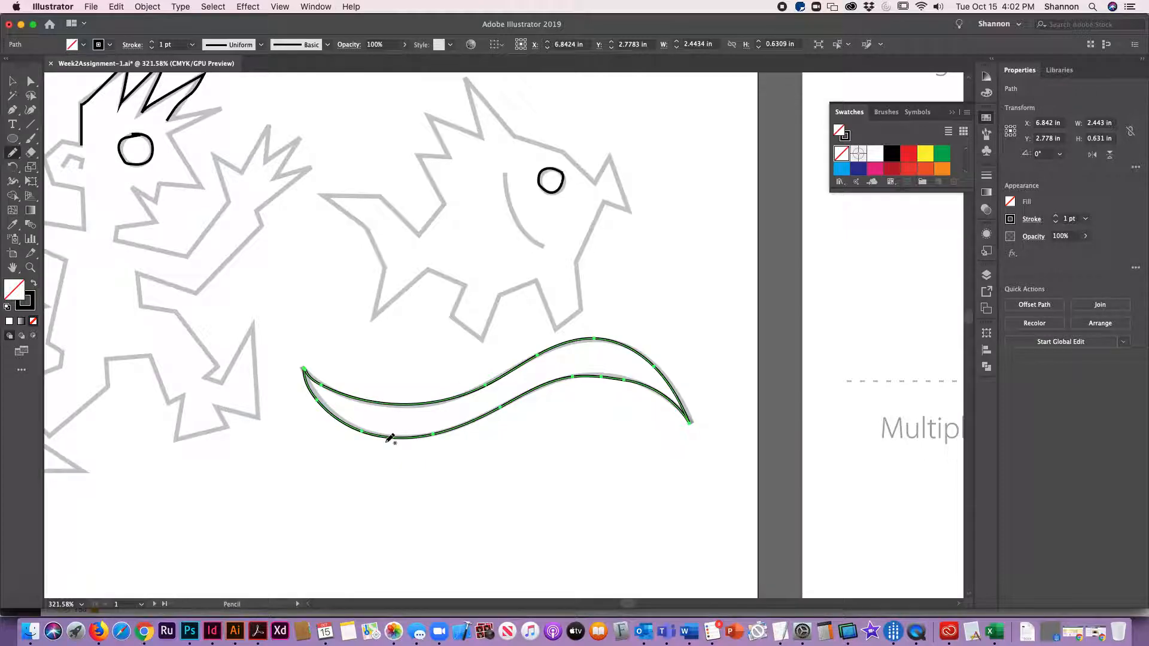
key("v")
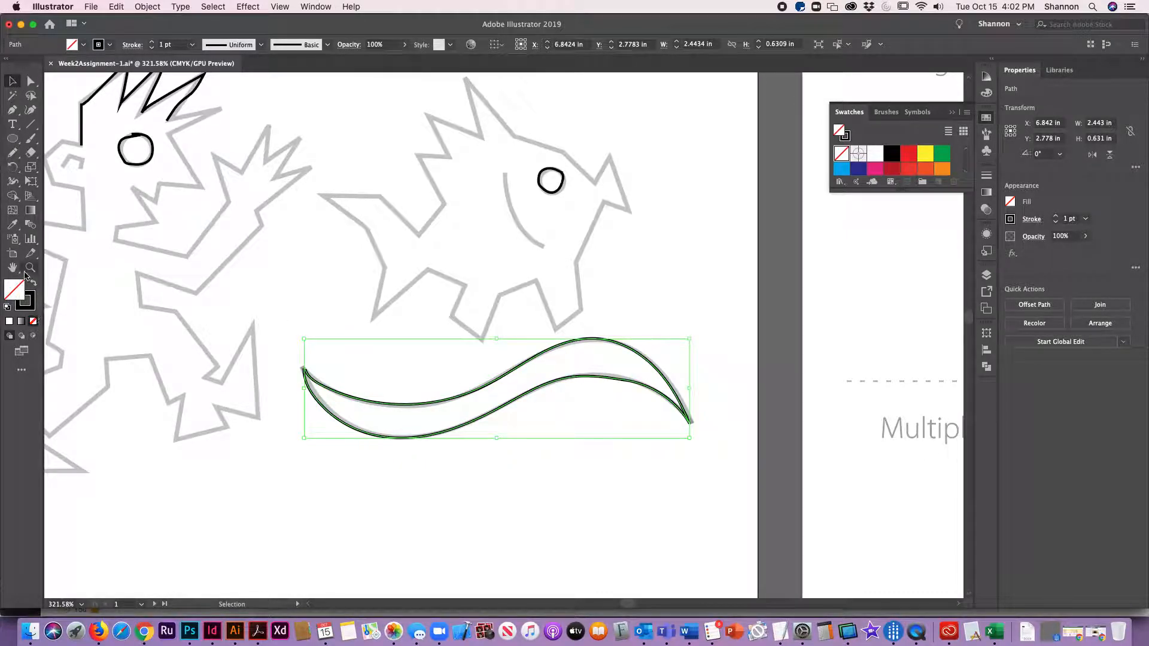
left_click(34, 285)
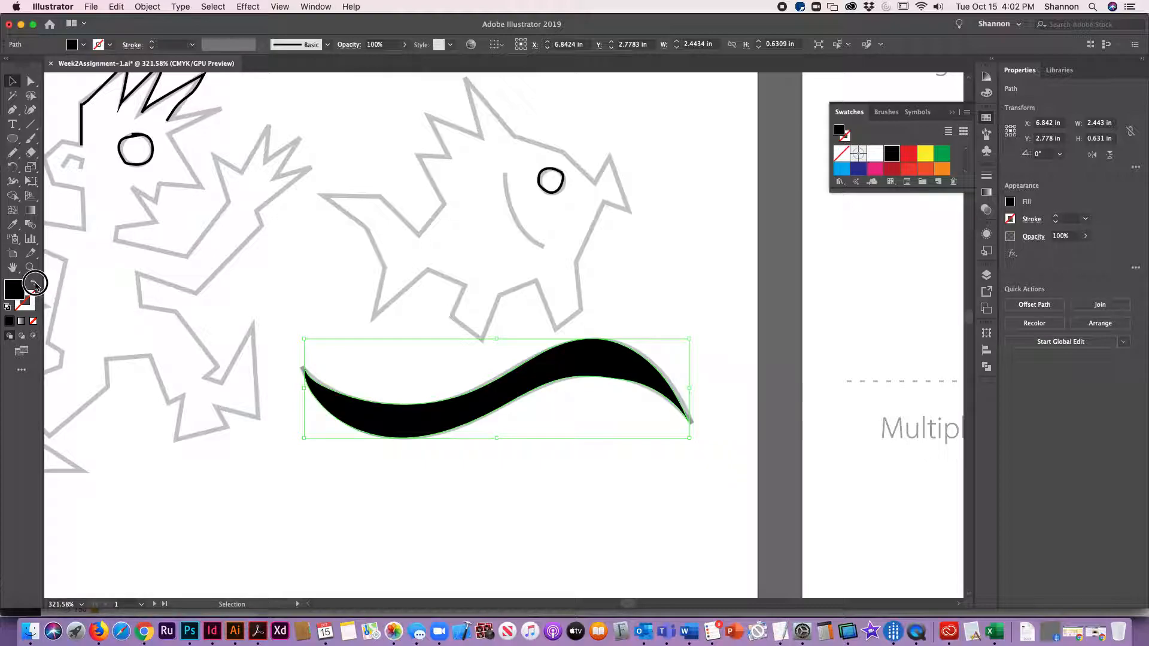
left_click(35, 284)
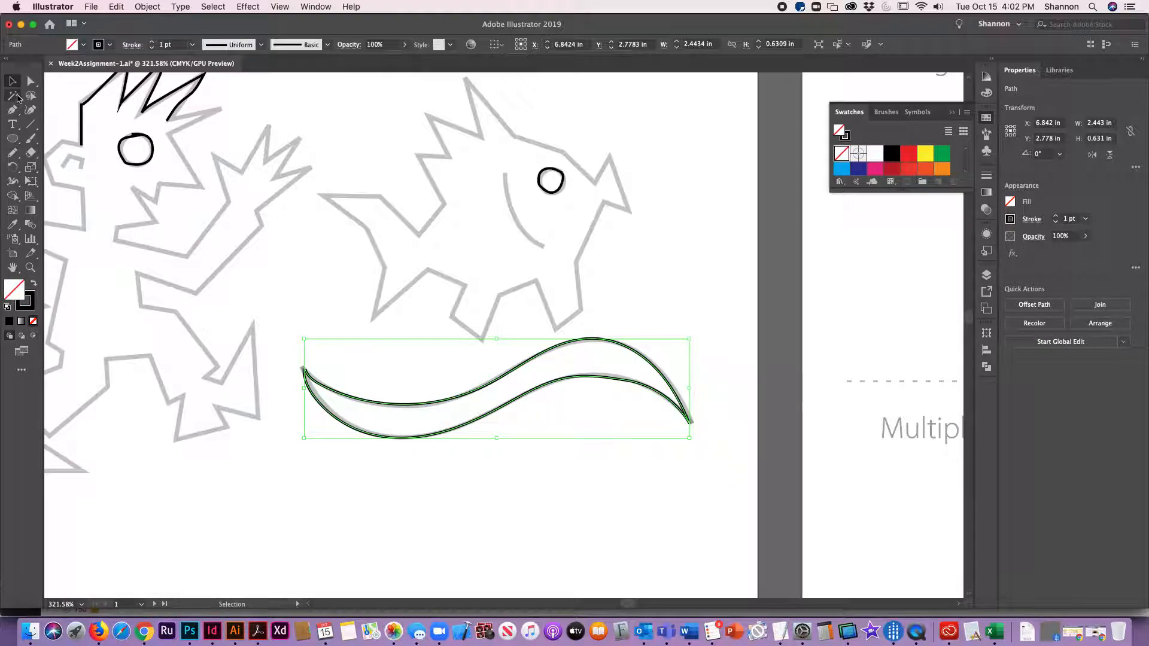
Step: Scribble three test shapes below the tail and fill the round one with black
left_click(19, 154)
mouse_move(293, 509)
left_mouse_down()
mouse_move(322, 459)
mouse_move(352, 498)
mouse_move(380, 498)
mouse_move(363, 522)
mouse_move(473, 531)
mouse_move(455, 470)
left_mouse_up()
mouse_move(544, 477)
left_mouse_down()
mouse_move(619, 482)
mouse_move(562, 535)
mouse_move(542, 476)
left_mouse_up()
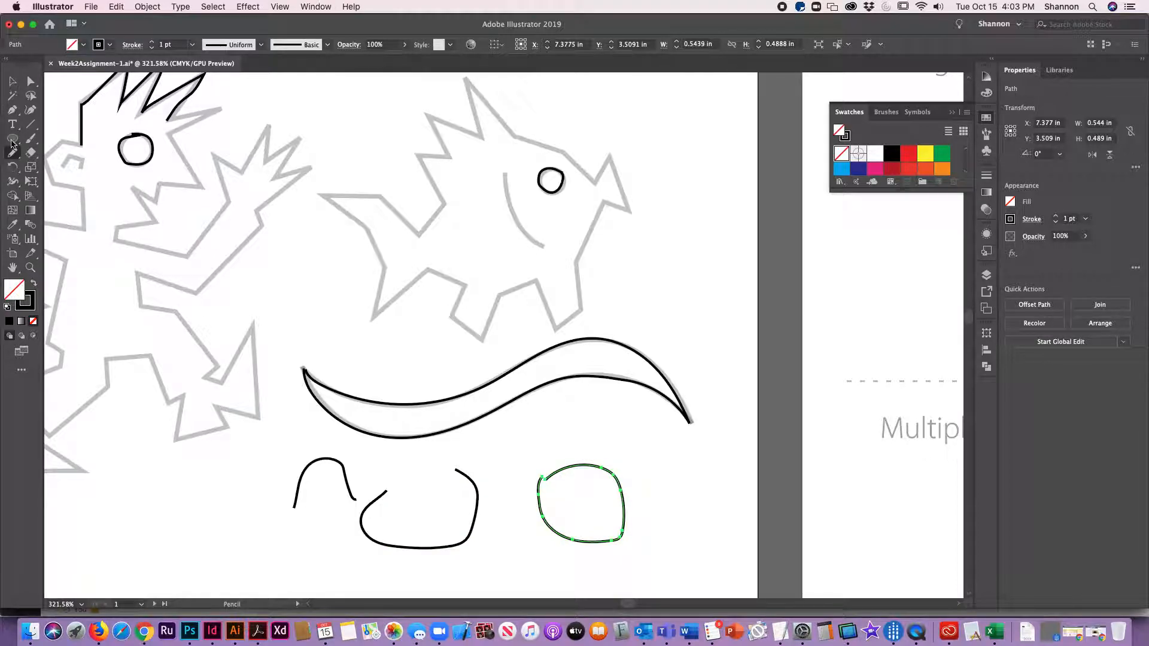
left_click(34, 284)
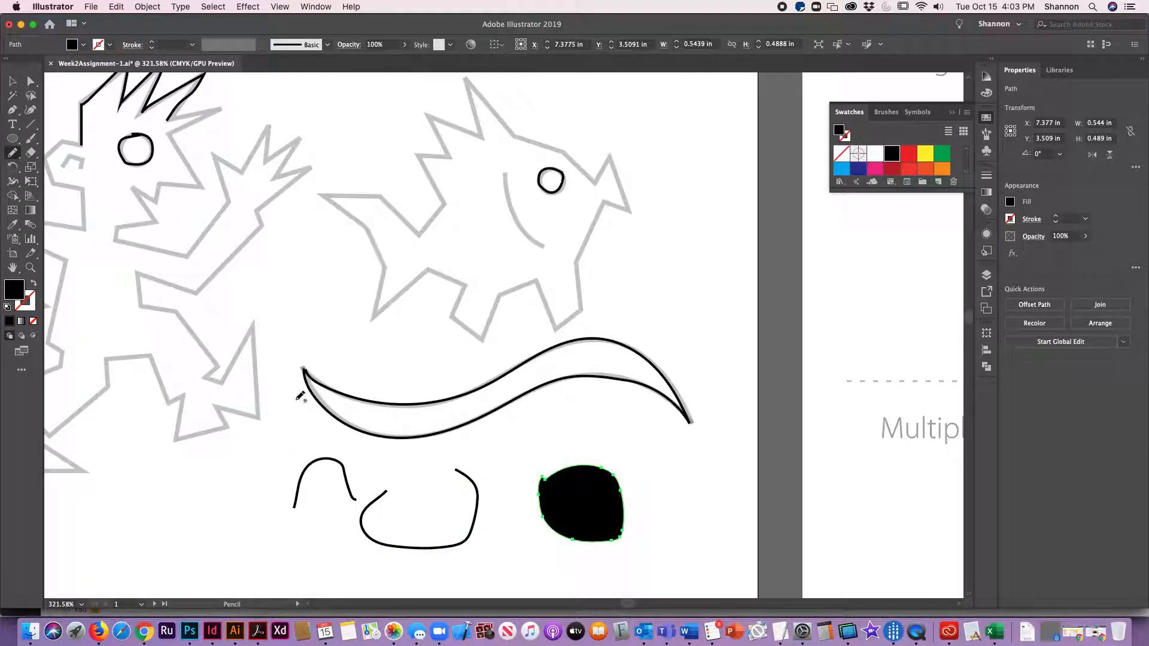
Step: Fill the other two test scribbles with black by swapping fill and stroke
left_click(12, 81)
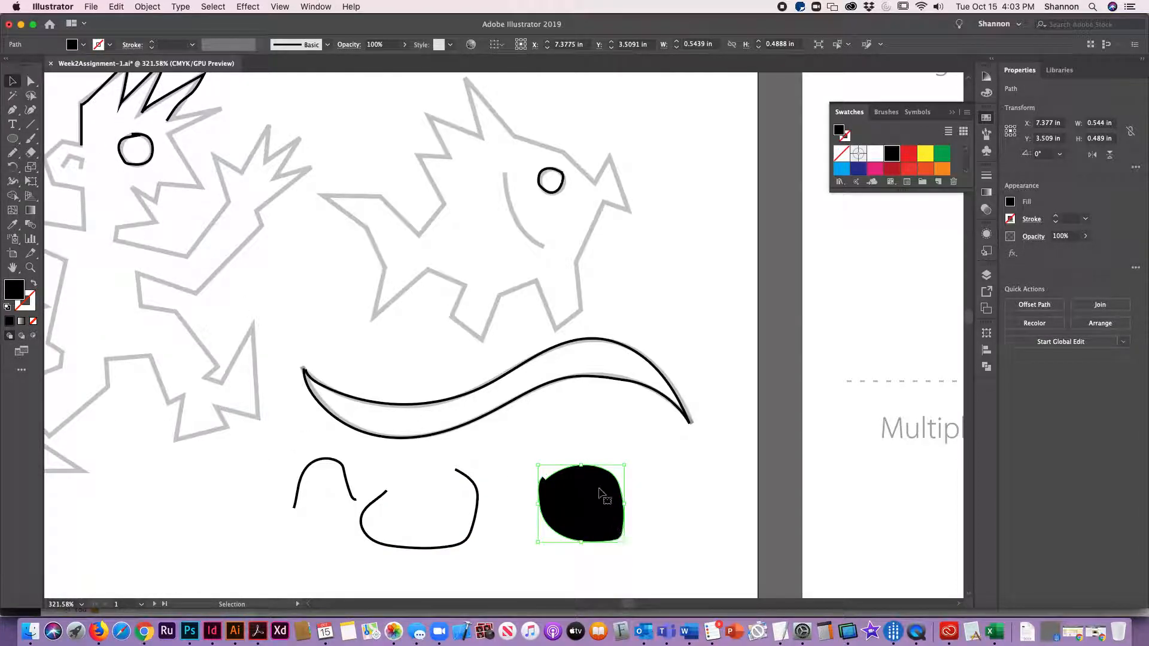
left_click(476, 489)
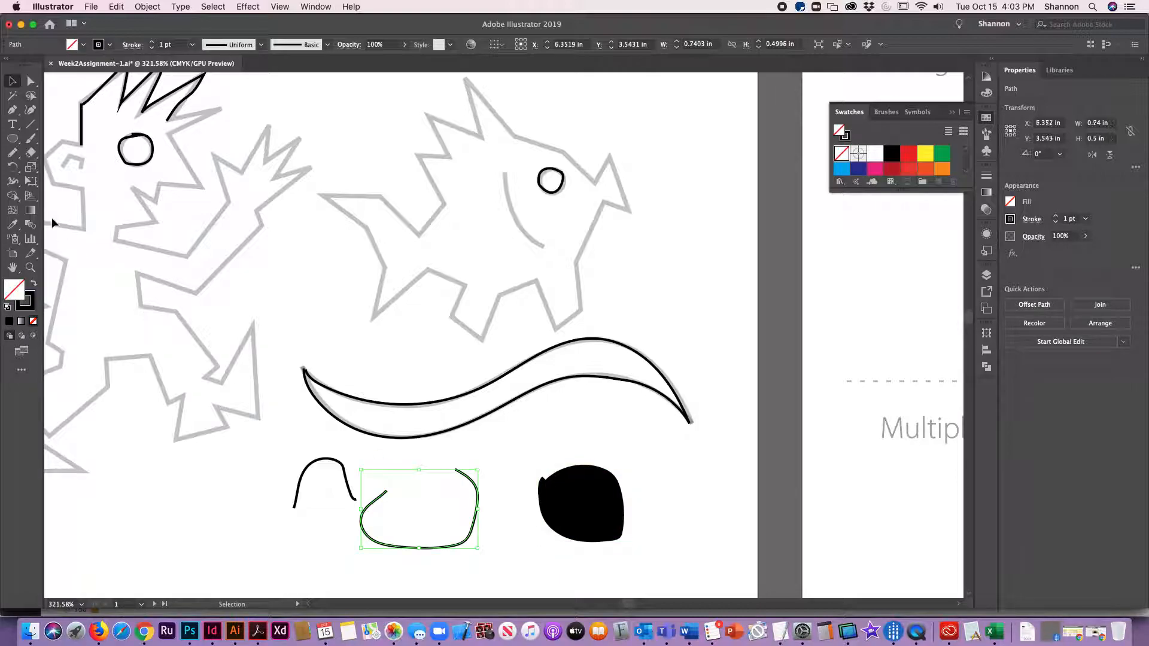
left_click(34, 285)
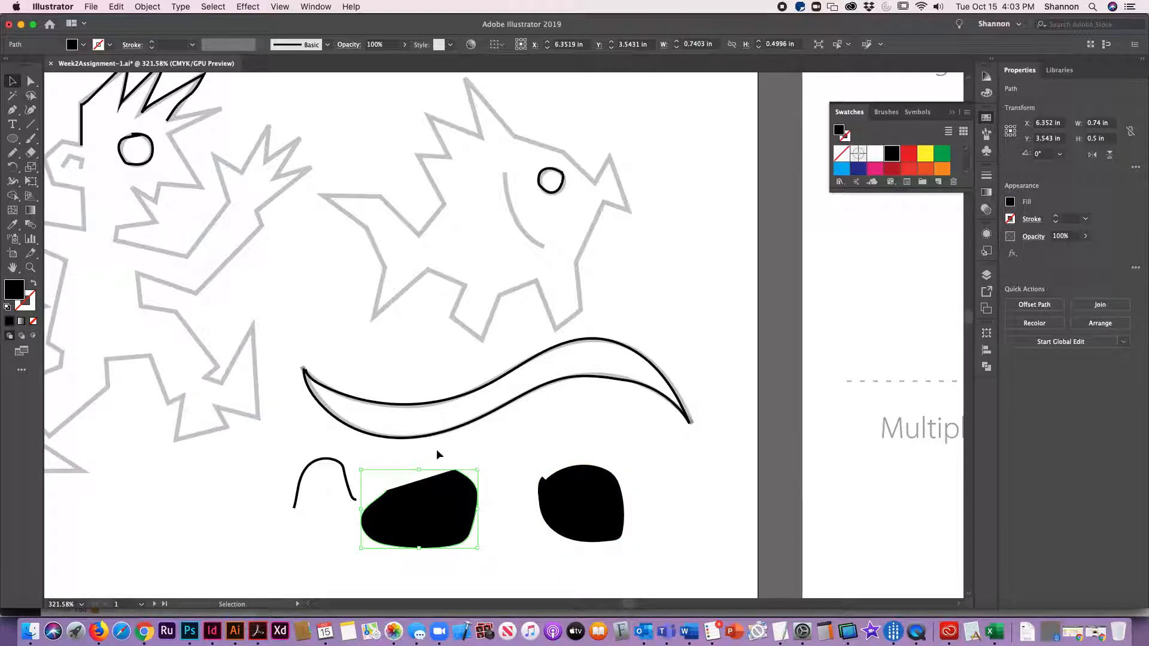
left_click(351, 497)
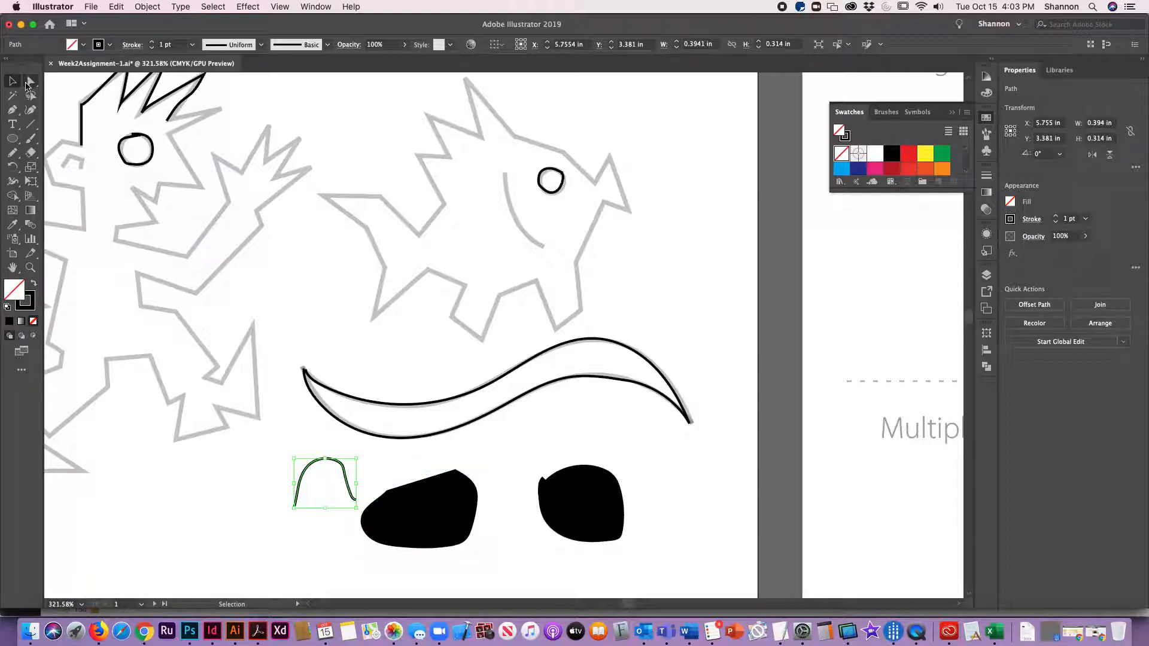
left_click(34, 285)
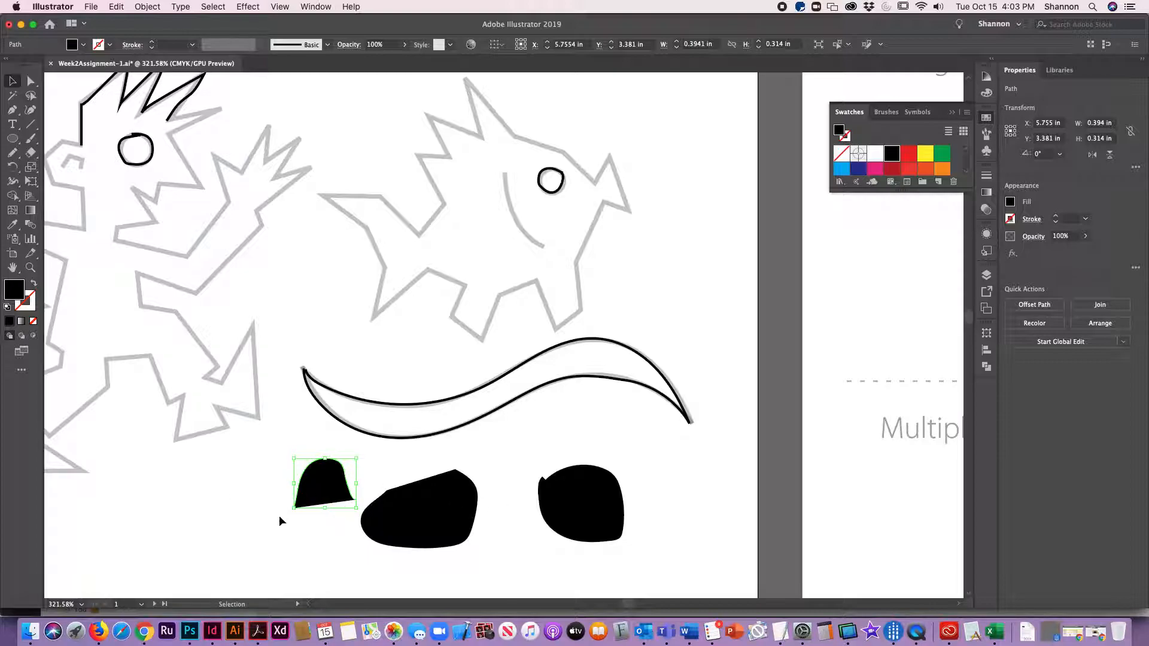
Step: Select all three test scribbles and delete them
left_click(446, 527, "shift")
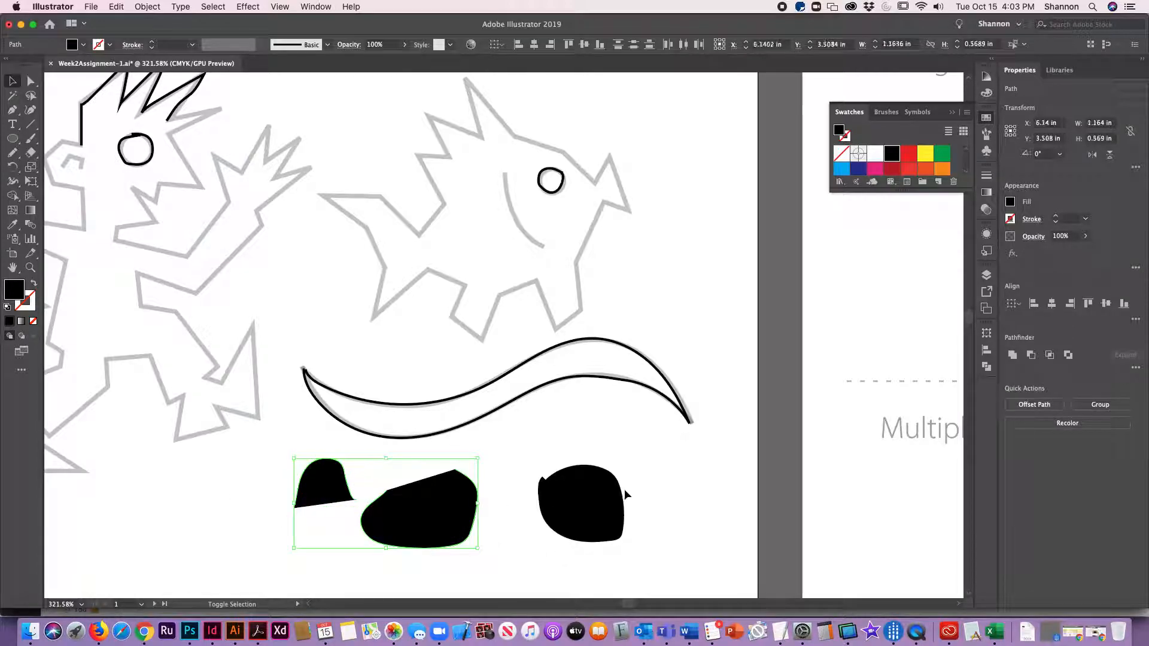
left_click(604, 498, "shift")
key("Delete")
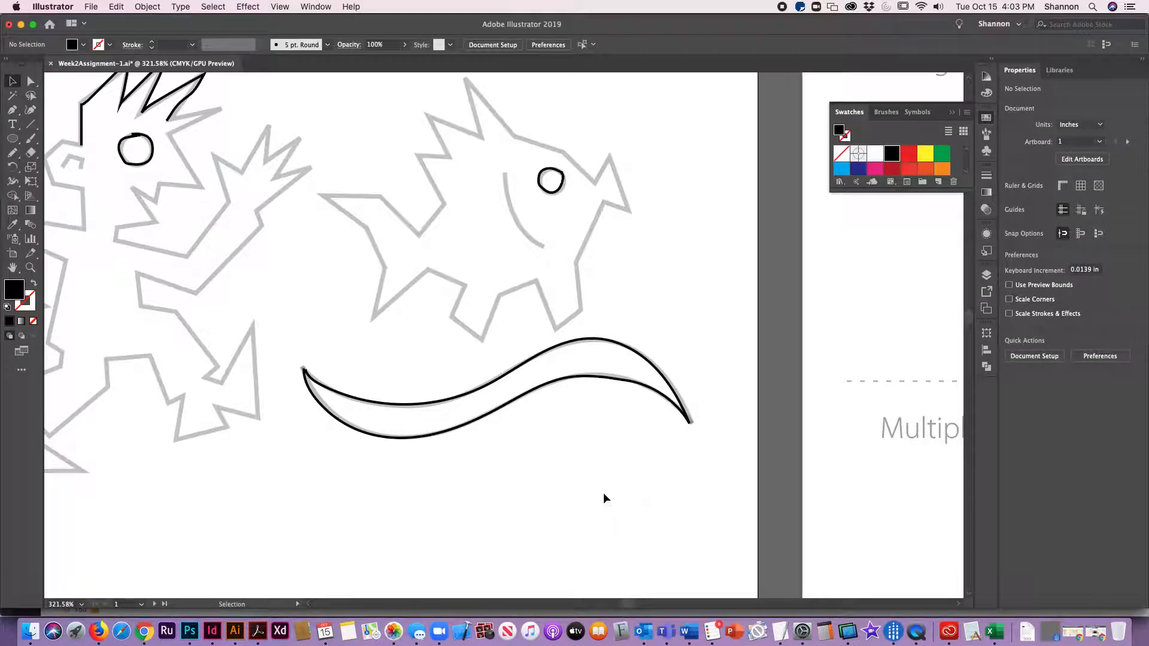
Step: Trace the fish's upper spike with the Pencil tool and reset it to the default black stroke with no fill
left_click_drag(303, 318, 585, 377)
left_click(12, 152)
mouse_move(772, 344)
left_mouse_down()
mouse_move(403, 279)
mouse_move(177, 349)
left_mouse_up()
mouse_move(574, 378)
left_mouse_down()
mouse_move(487, 398)
mouse_move(946, 390)
left_mouse_up()
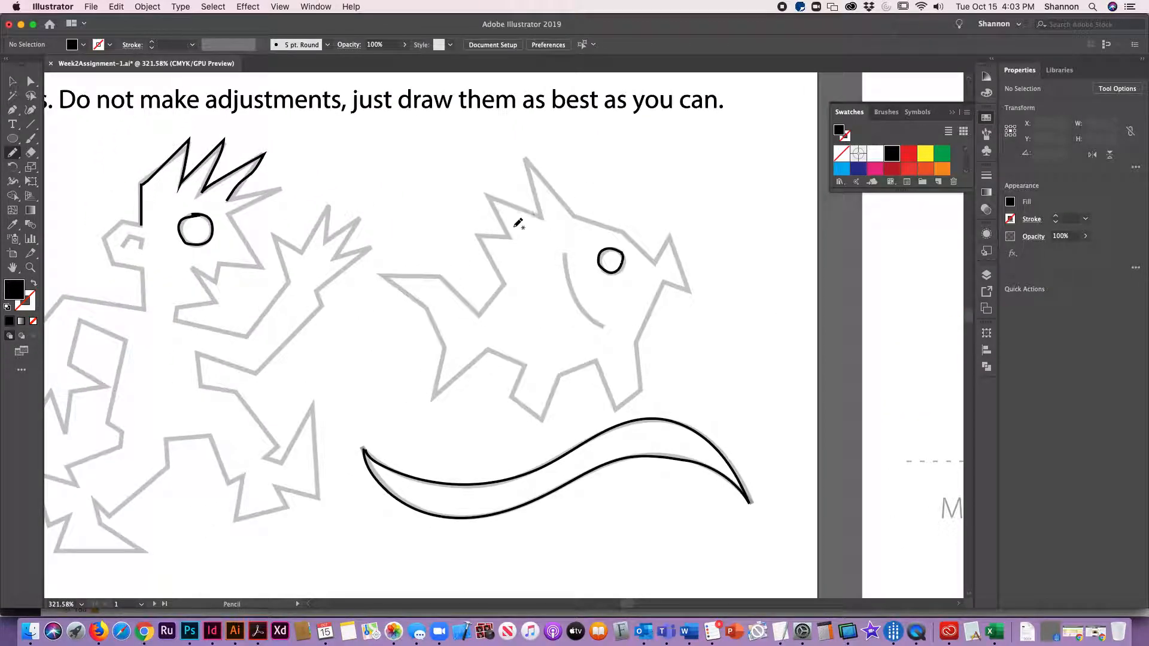
mouse_move(542, 218)
left_mouse_down()
mouse_move(541, 205)
mouse_move(487, 195)
mouse_move(543, 217)
mouse_move(527, 159)
left_mouse_up()
key("super+z")
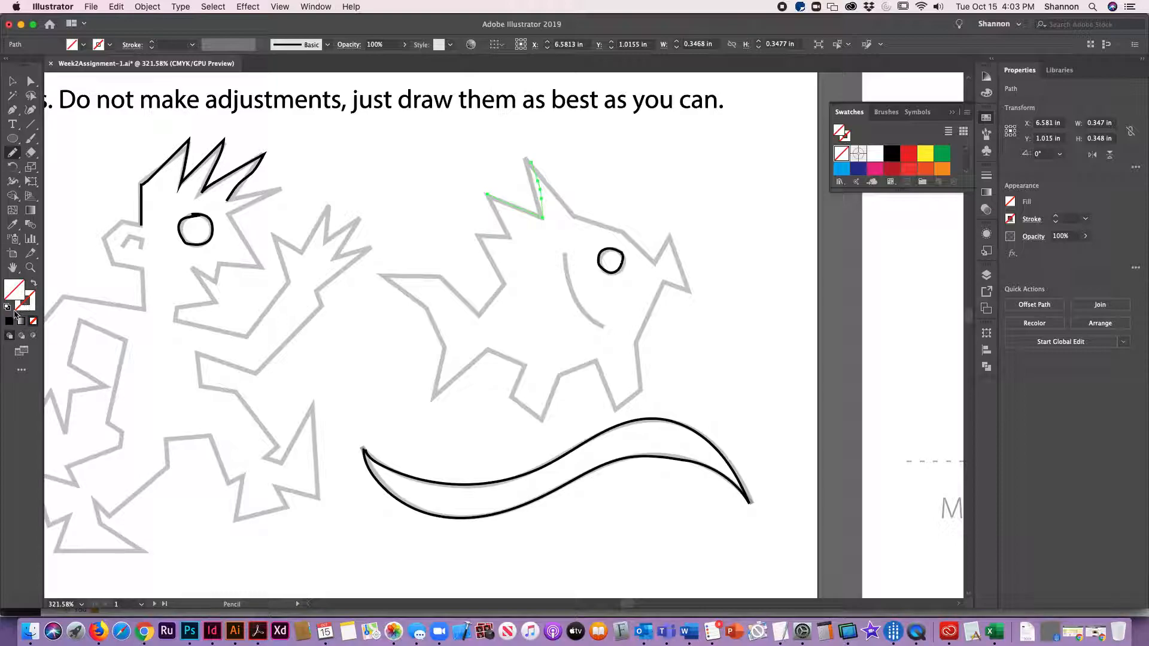
left_click(7, 307)
left_click(33, 323)
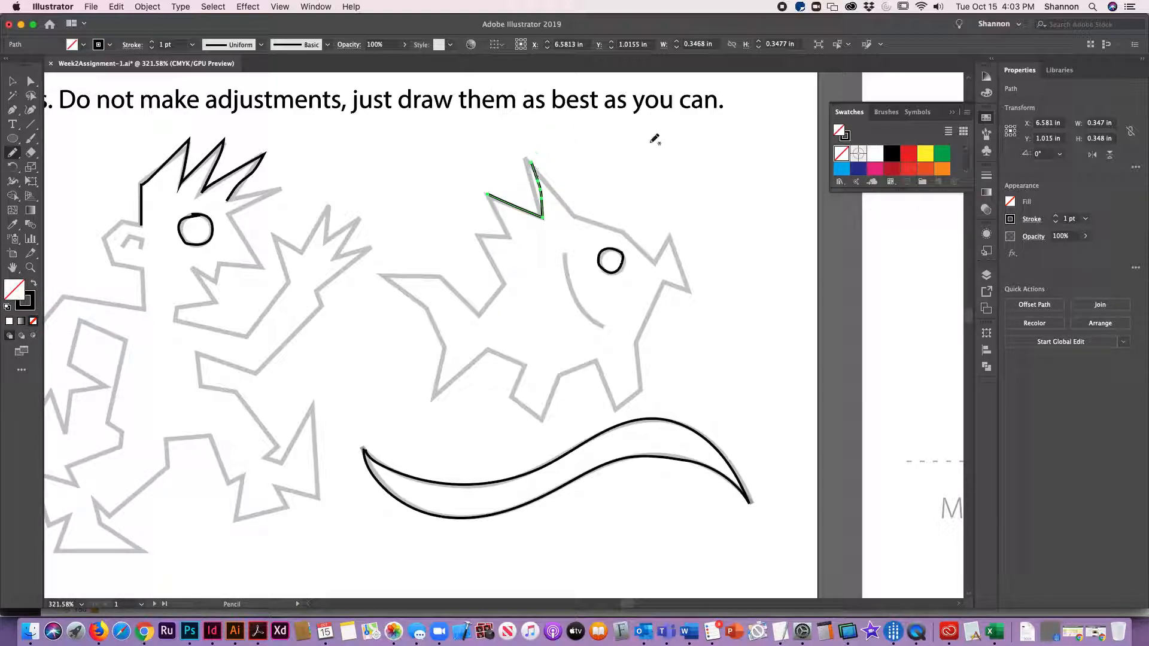
Step: Trace the fish's head outline from the upper spike down around the snout with the Pencil tool
mouse_move(537, 158)
left_mouse_down()
mouse_move(562, 200)
mouse_move(661, 252)
mouse_move(689, 286)
mouse_move(667, 280)
left_mouse_up()
left_click(15, 81)
Step: Draw a closed five-pointed star with the Pen tool by placing its ten numbered points on the Straight lines template
scroll(758, 389, "right", 10)
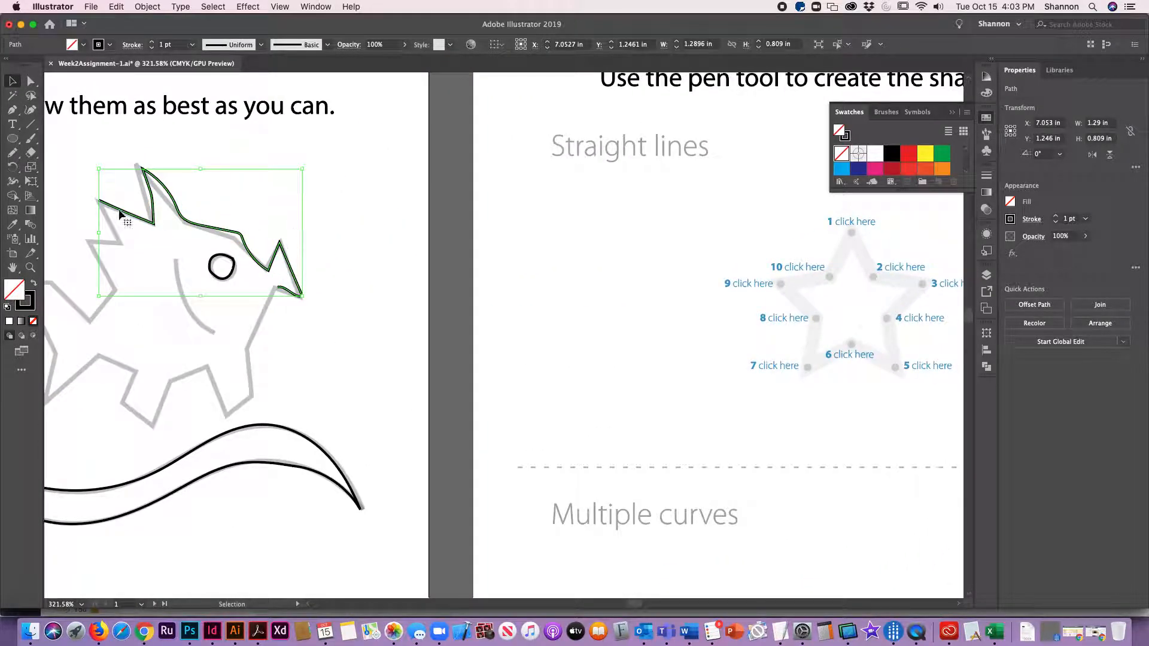
left_click(499, 351)
key("space")
left_click_drag(825, 412, 443, 492)
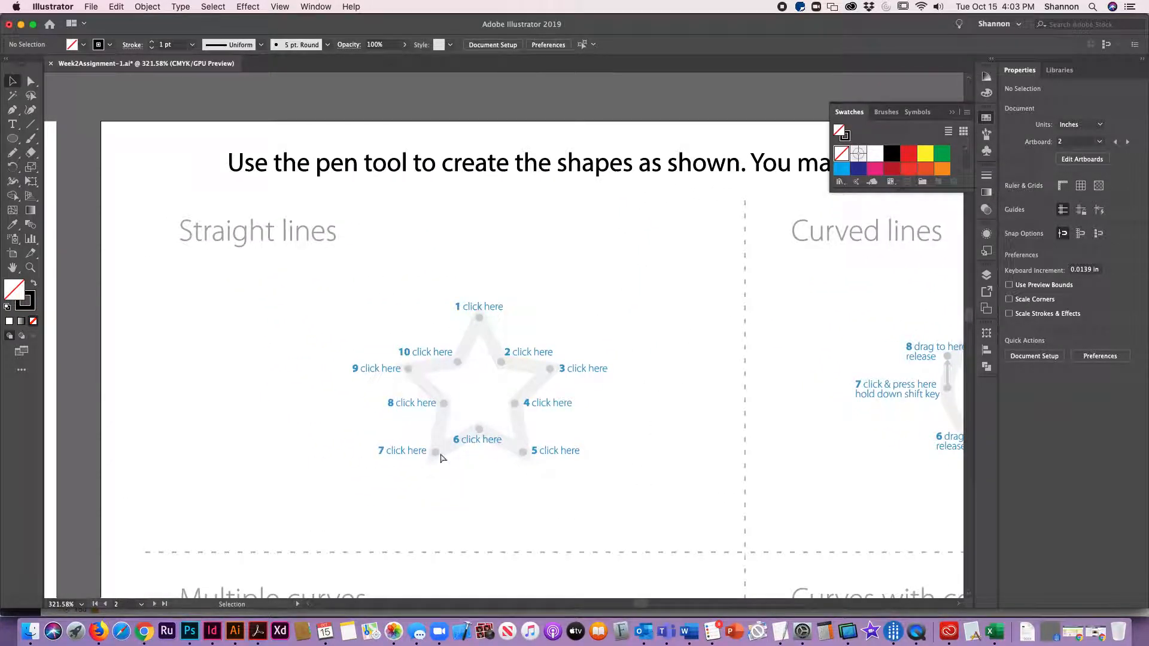
key("super+0")
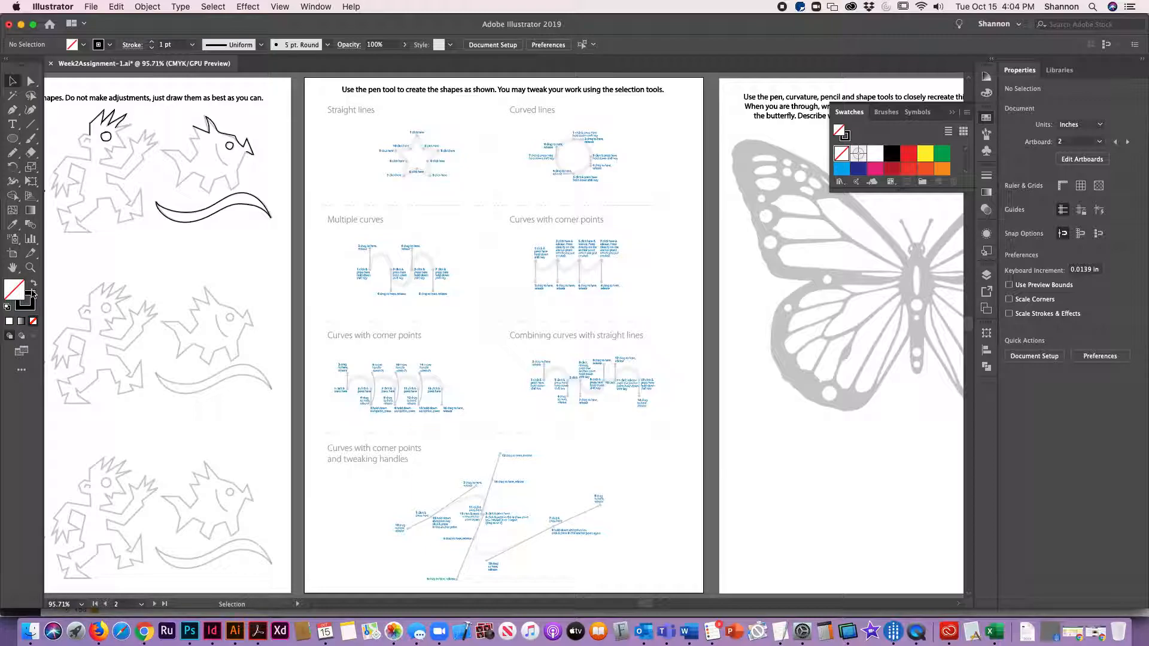
left_click(31, 268)
left_click_drag(350, 115, 464, 185)
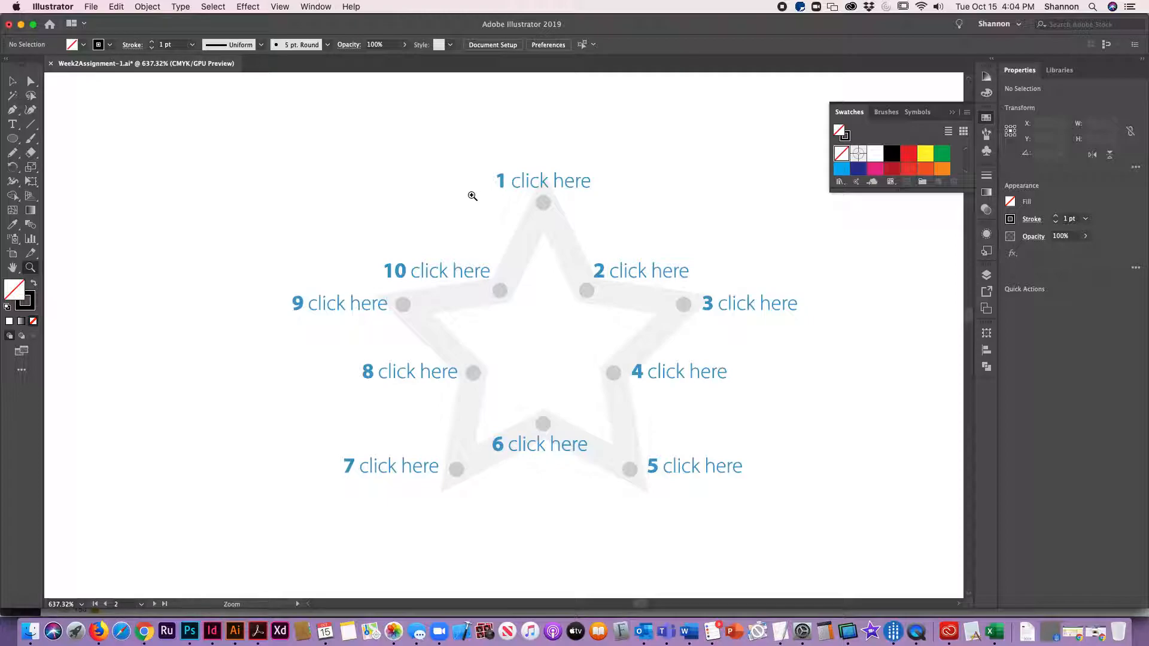
key("super+minus")
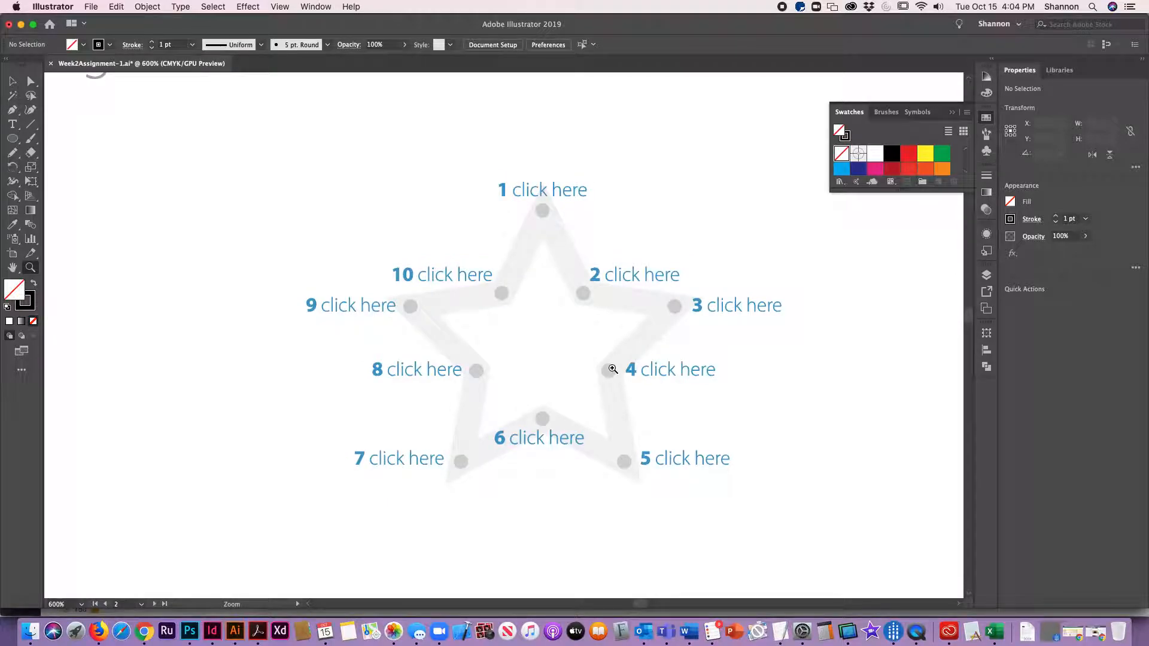
left_click_drag(536, 413, 485, 377)
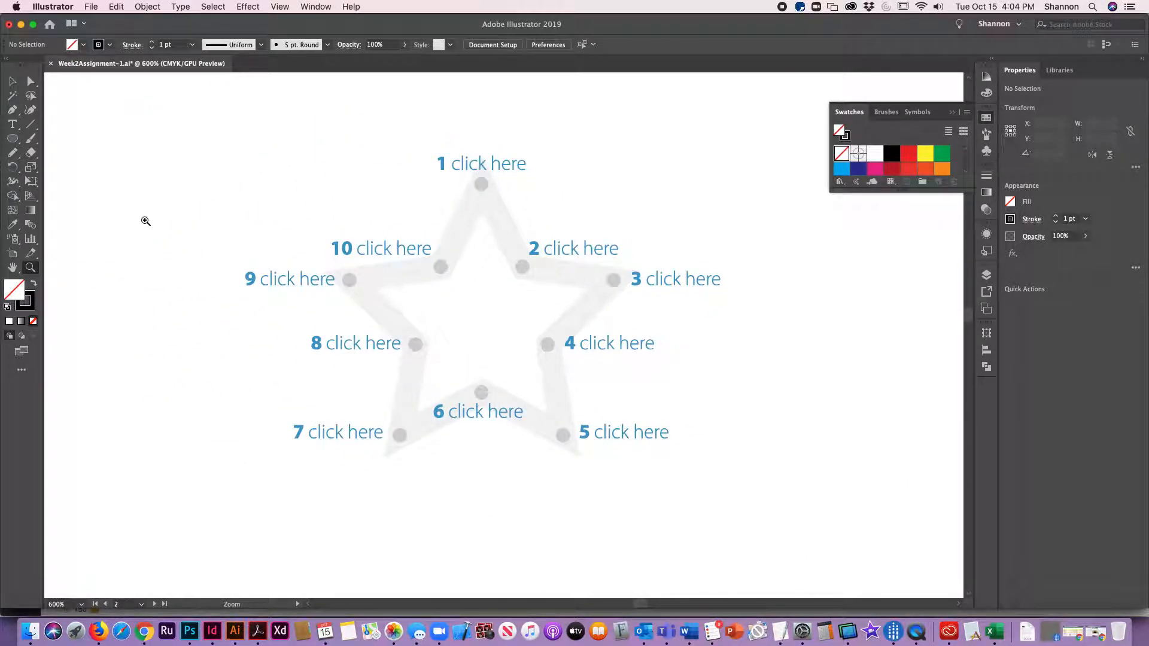
left_click(13, 110)
left_click(482, 185)
left_click(522, 268)
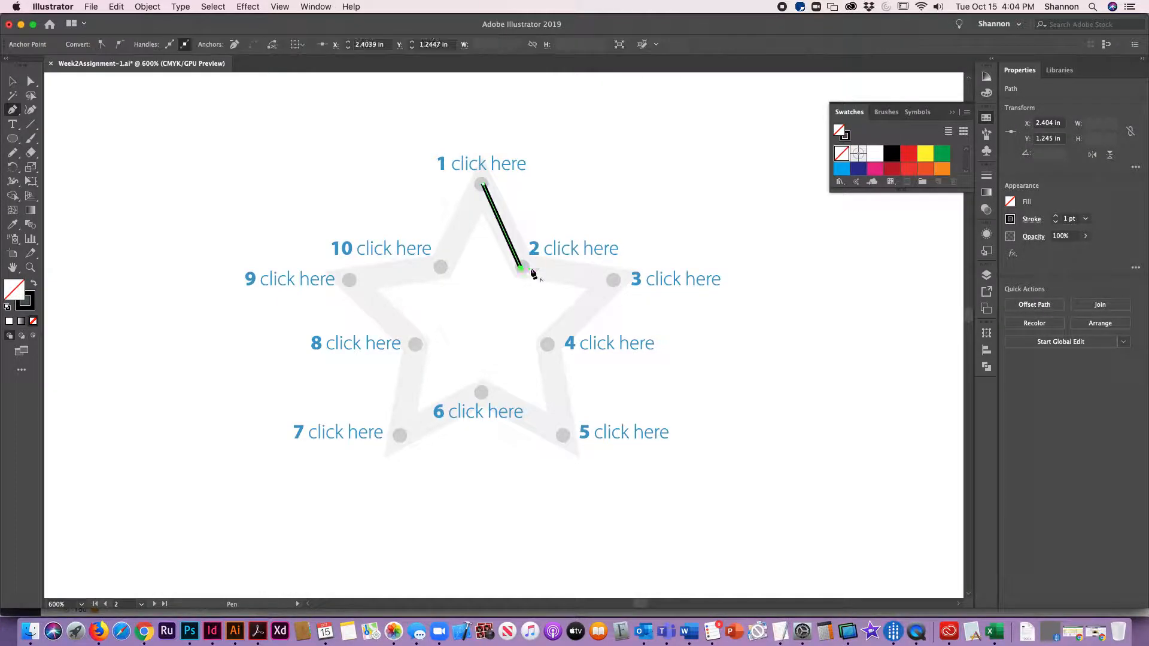
left_click(614, 280)
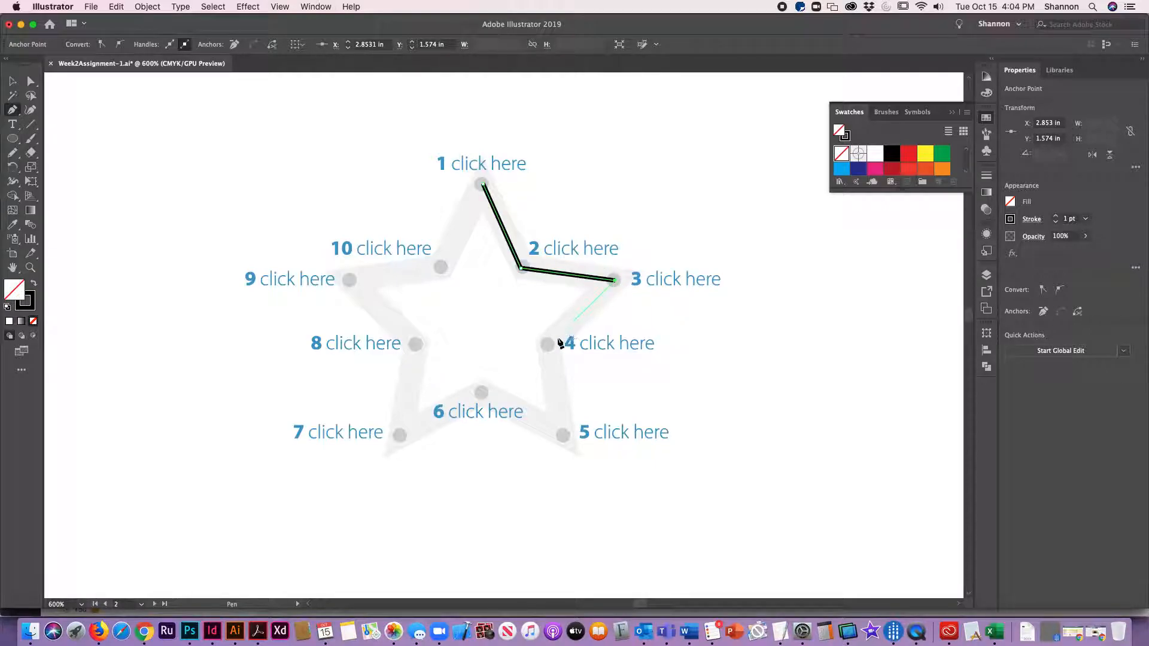
left_click(549, 346)
left_click(564, 436)
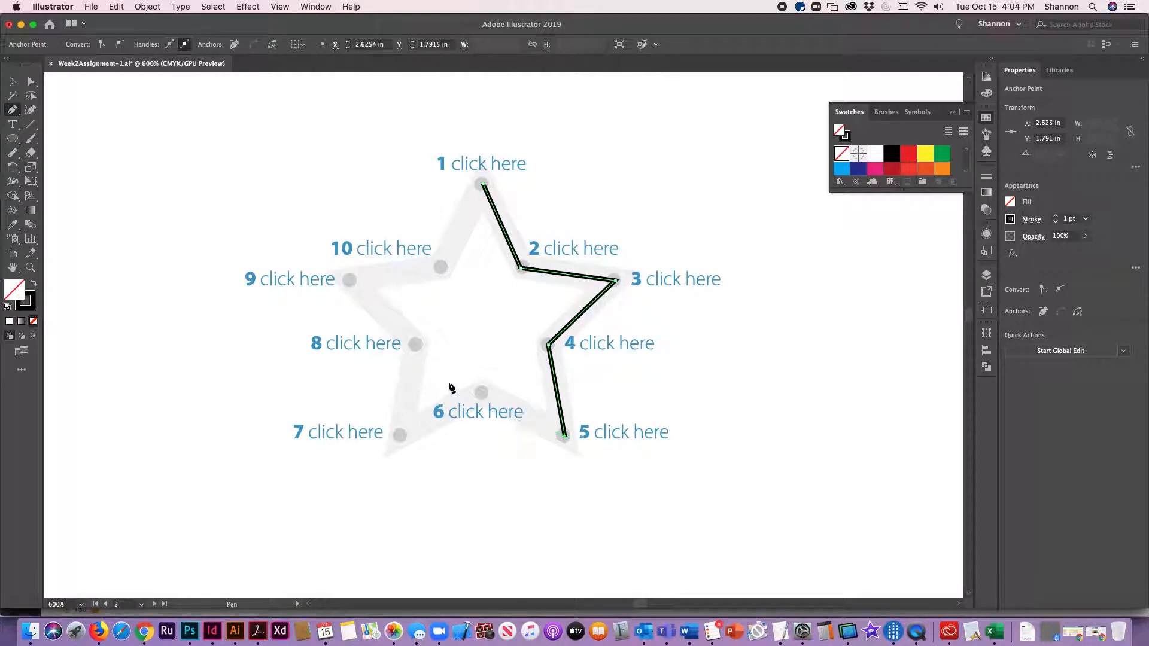
left_click(483, 394)
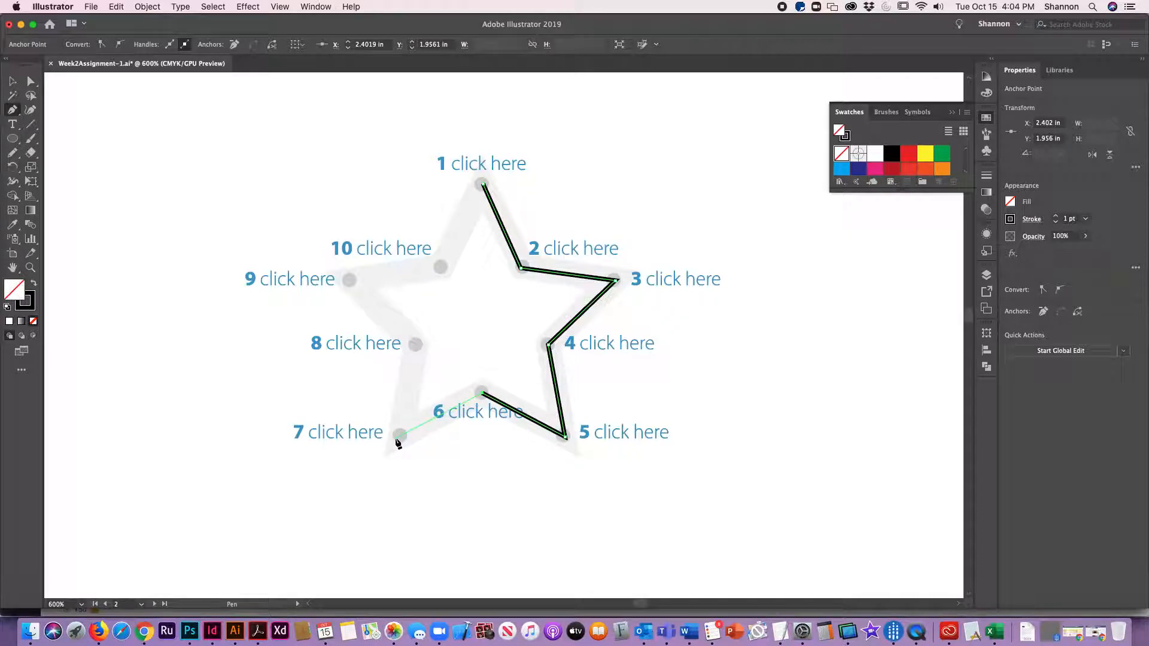
left_click(399, 436)
left_click(417, 346)
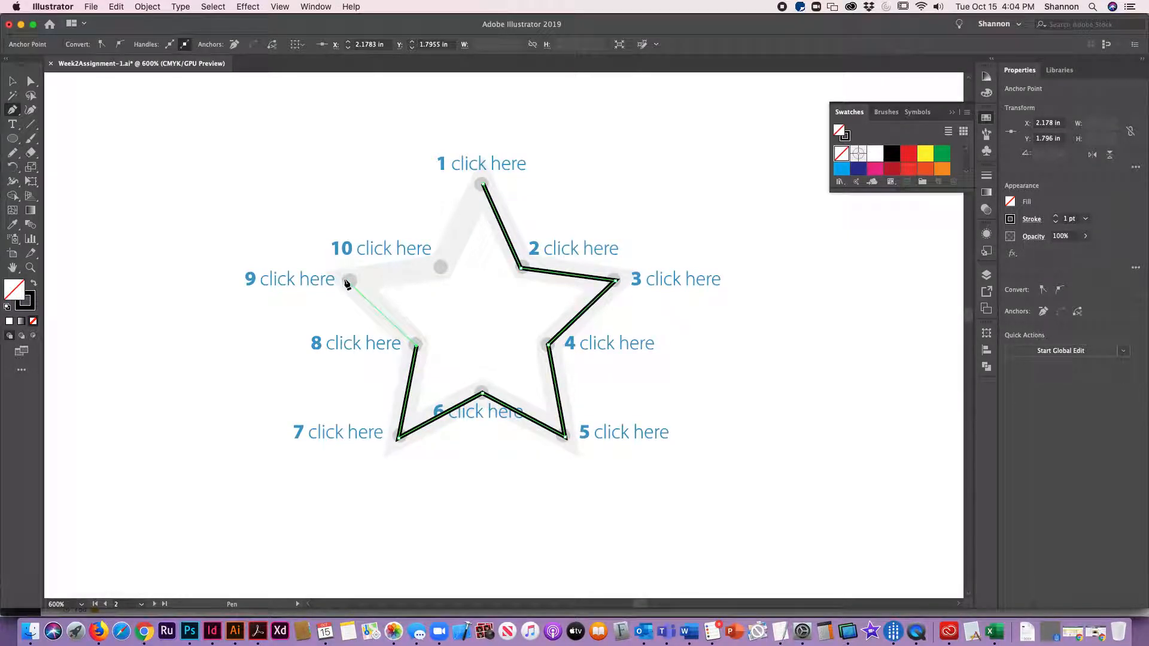
left_click(349, 280)
left_click(440, 267)
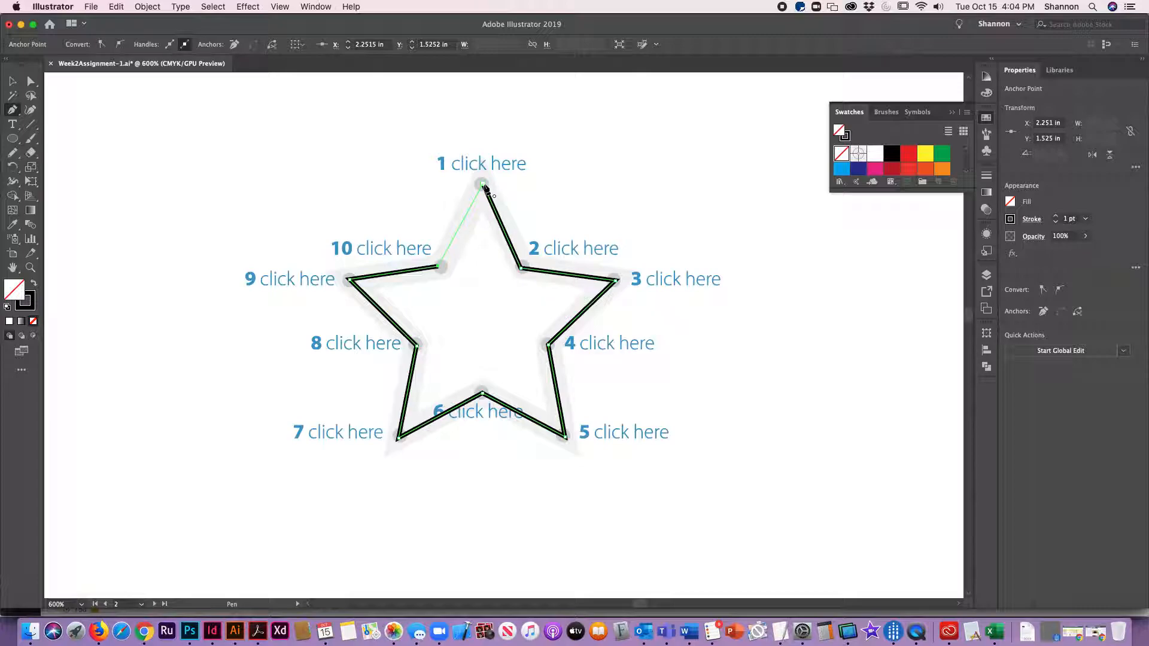
left_click(483, 185)
key("v")
left_click(344, 196)
Step: Trace the Curved lines circle template with the Pen tool, dragging smooth anchor points and closing the path
key("super+minus")
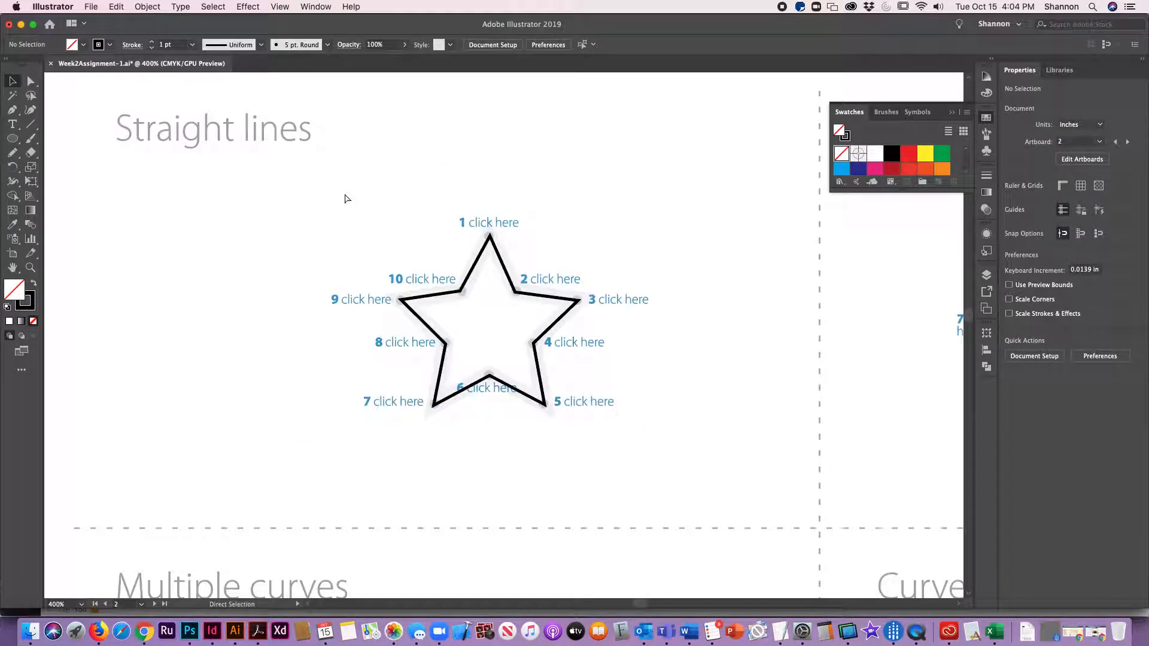
key("space")
left_click_drag(800, 390, 289, 359)
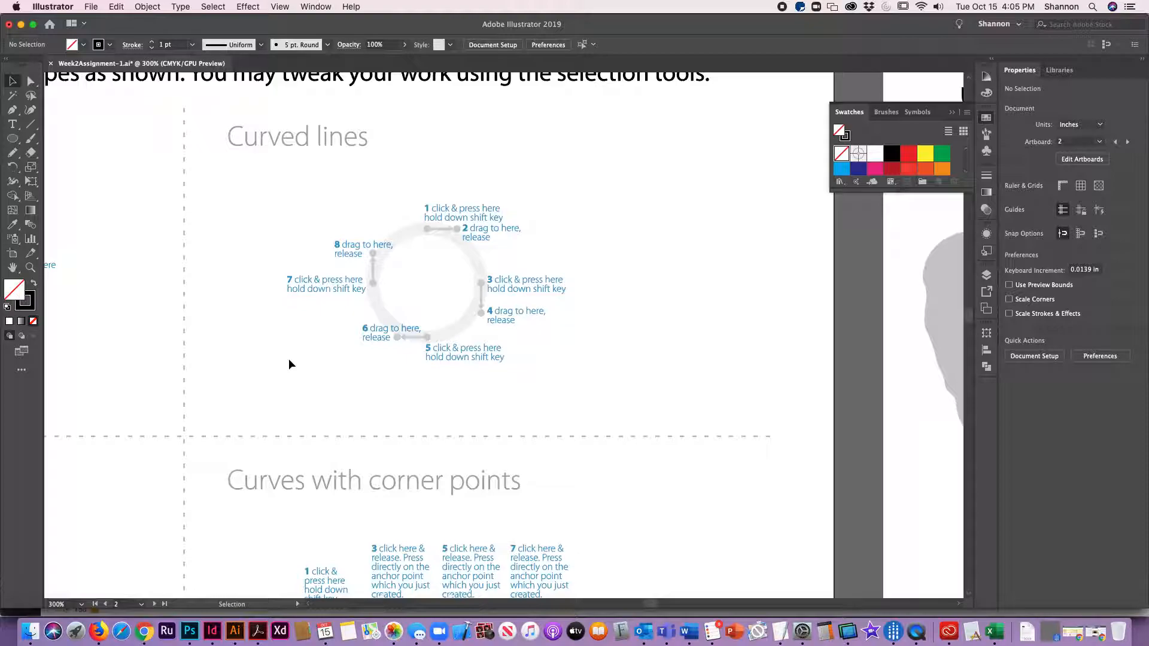
left_click(12, 109)
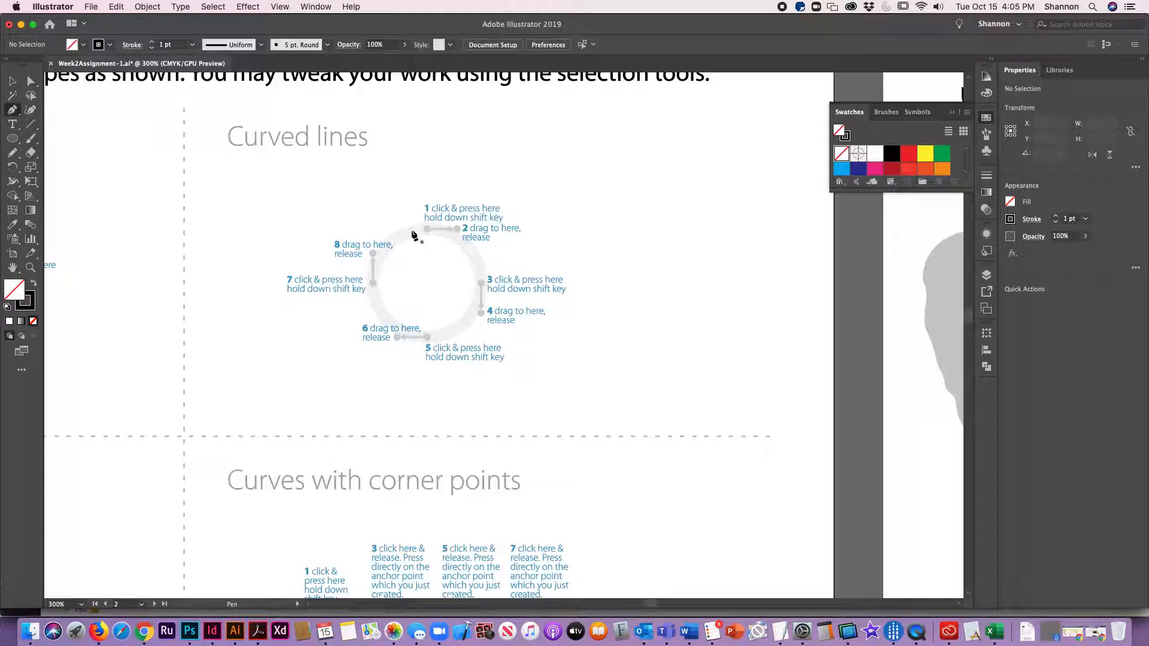
left_click_drag(428, 229, 456, 231)
key("shift")
left_click_drag(457, 231, 456, 231)
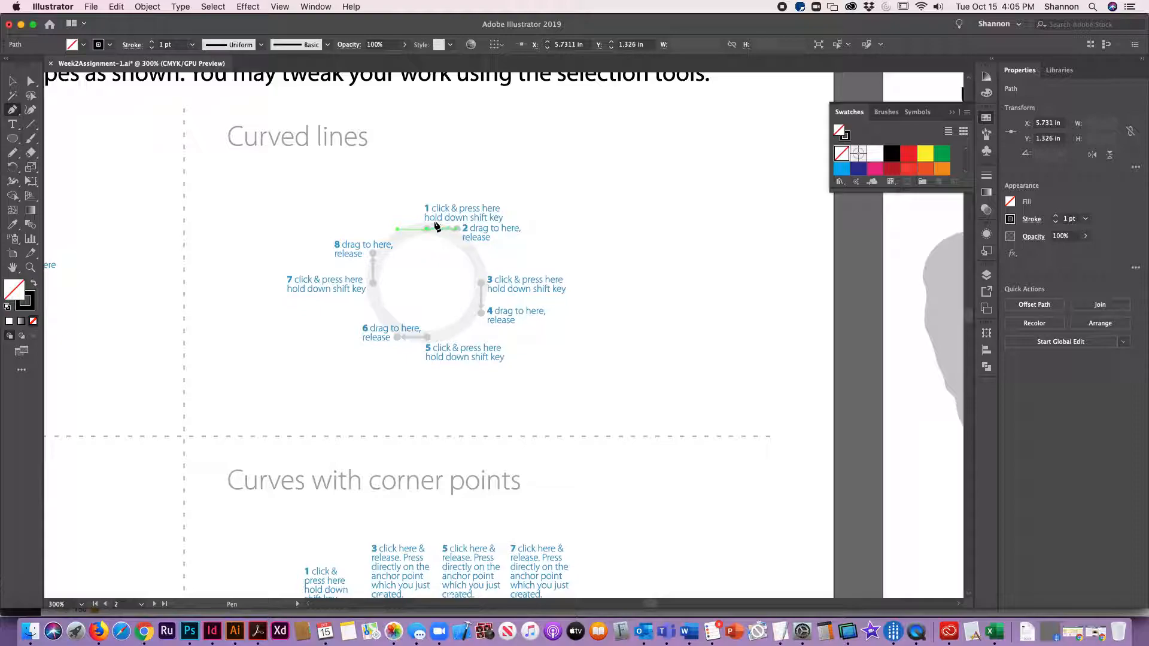
left_click(482, 286)
left_click_drag(483, 286, 486, 312)
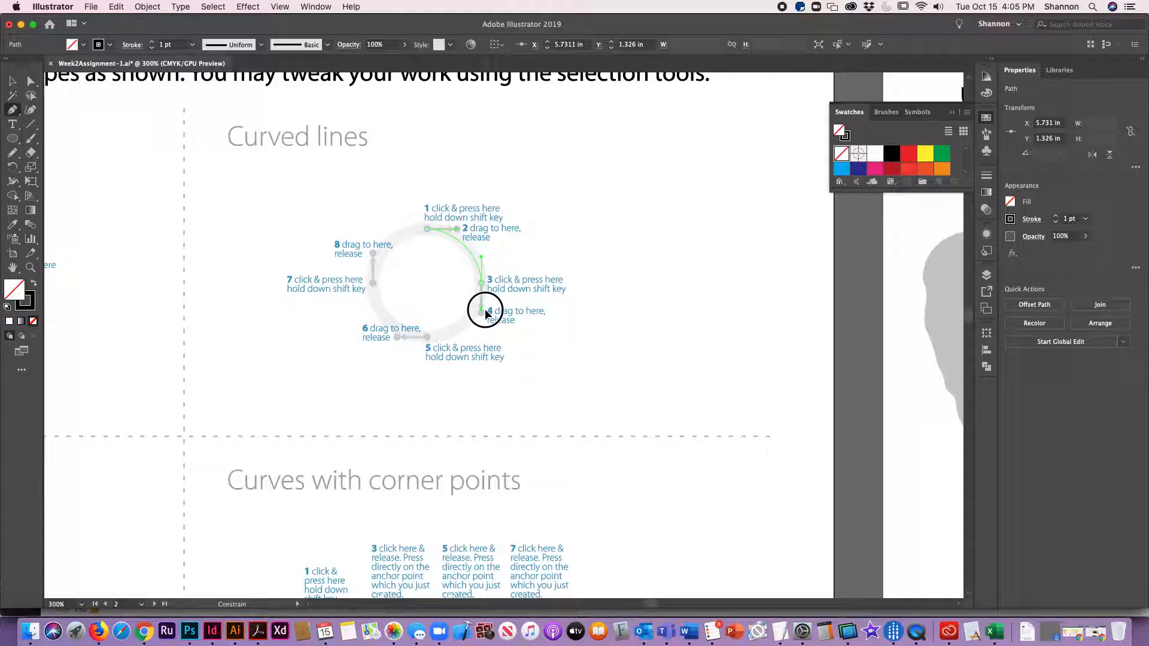
left_click_drag(485, 313, 486, 312)
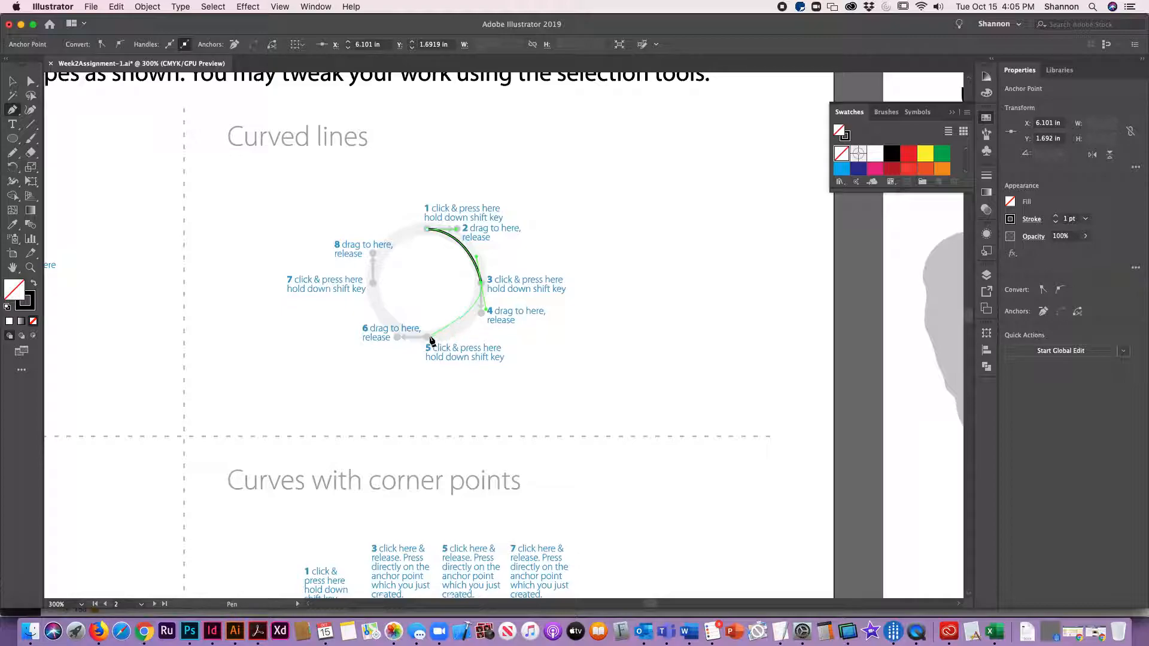
left_click_drag(429, 338, 399, 340)
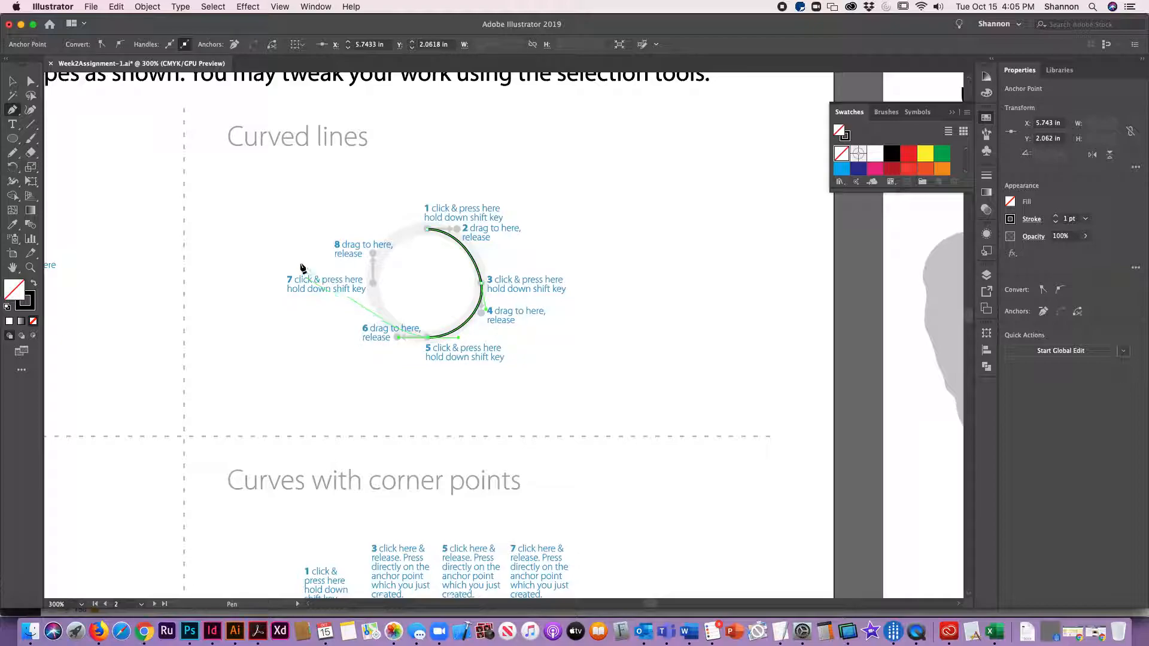
left_click_drag(372, 283, 372, 257)
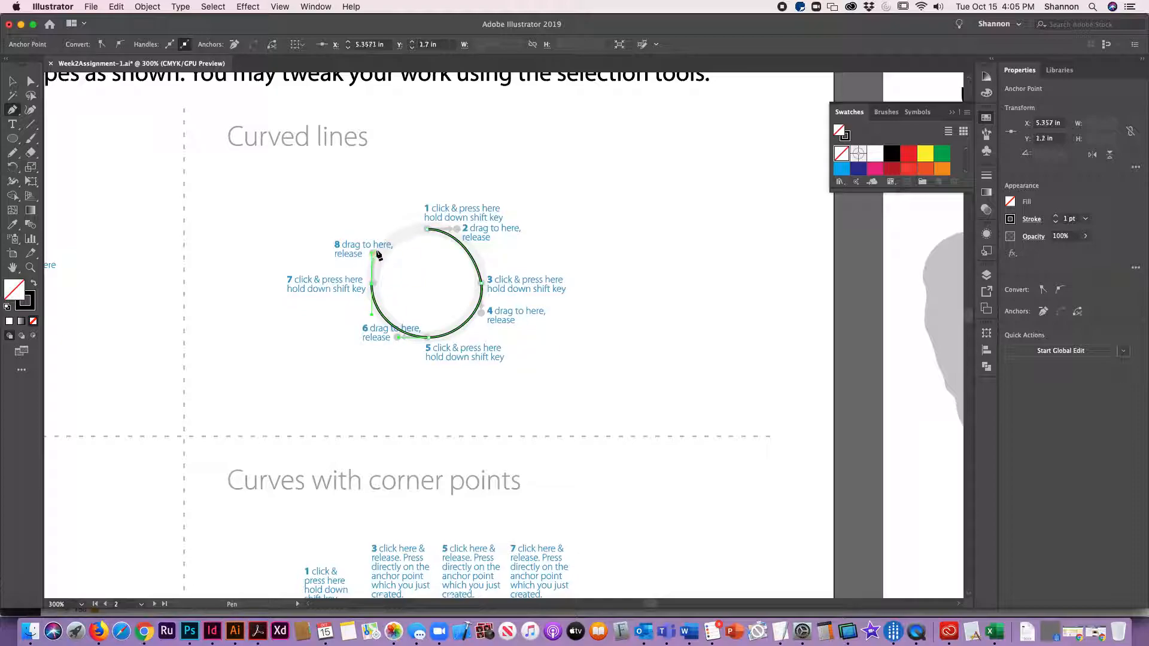
left_click(428, 230)
left_click_drag(429, 234, 457, 233)
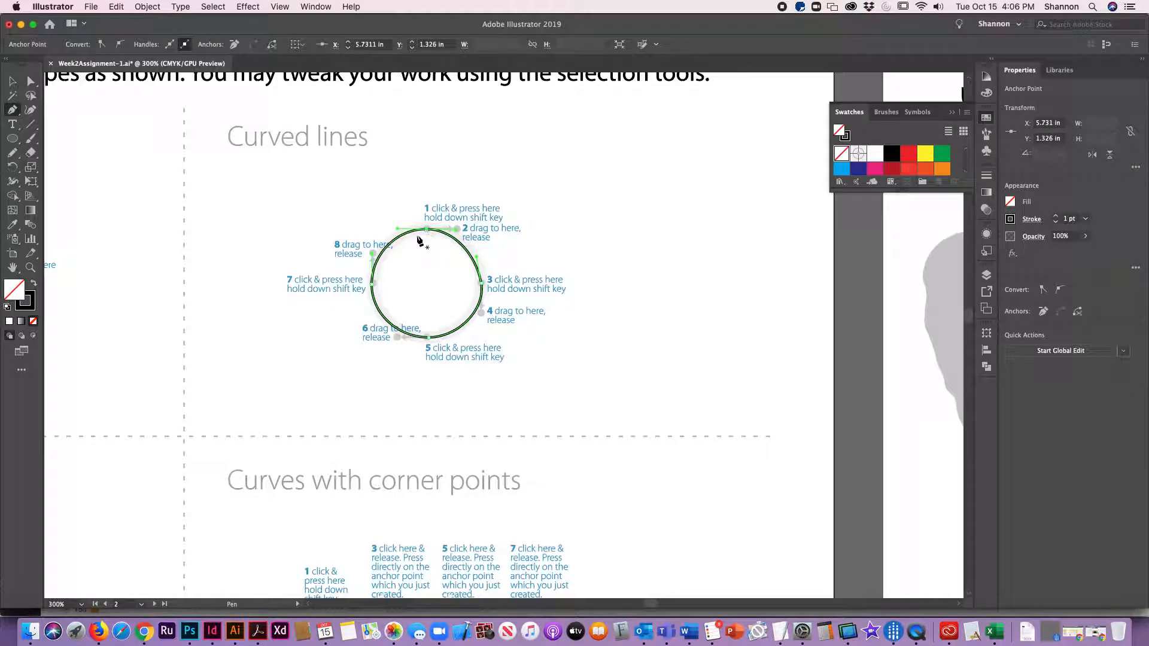
left_click(13, 81)
left_click(235, 328)
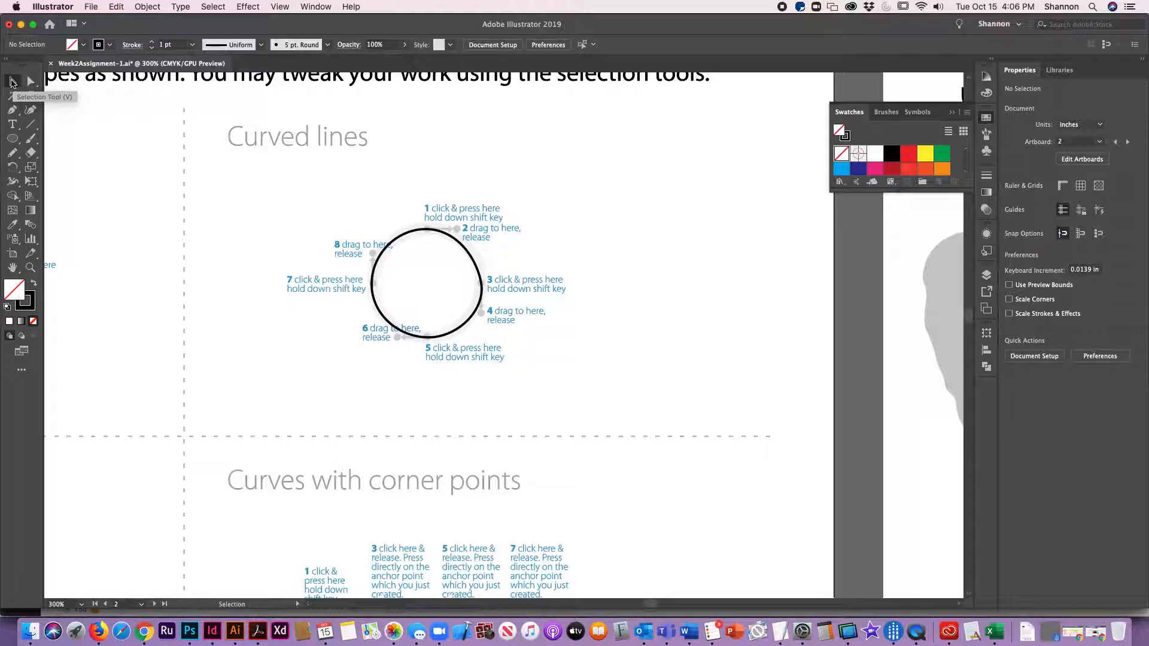
Step: Draw the Multiple curves wave with the Pen tool by dragging four smooth anchor points up and down alternately
left_click_drag(199, 435, 396, 273)
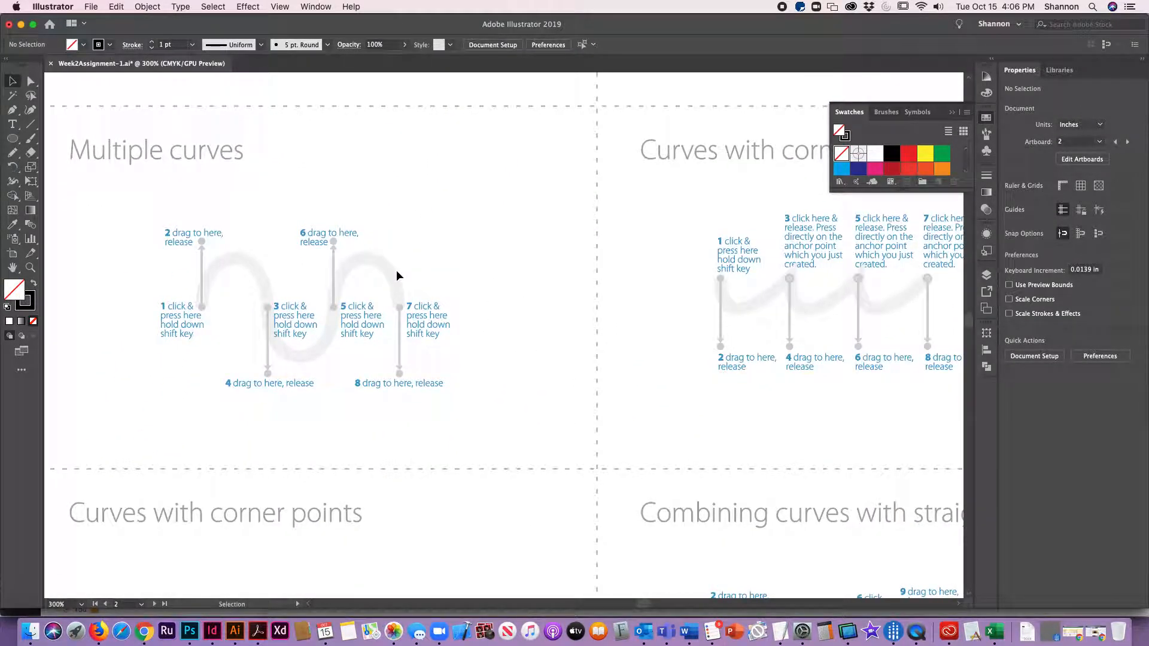
left_click(12, 109)
left_click_drag(201, 306, 202, 242)
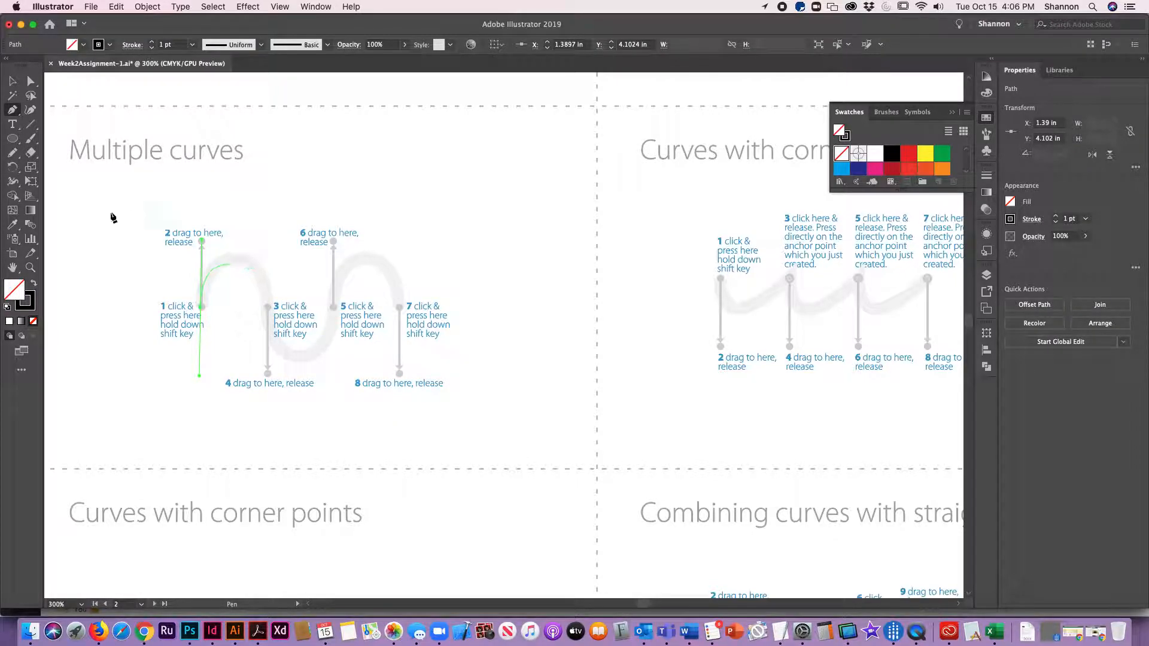
left_click_drag(268, 307, 269, 367)
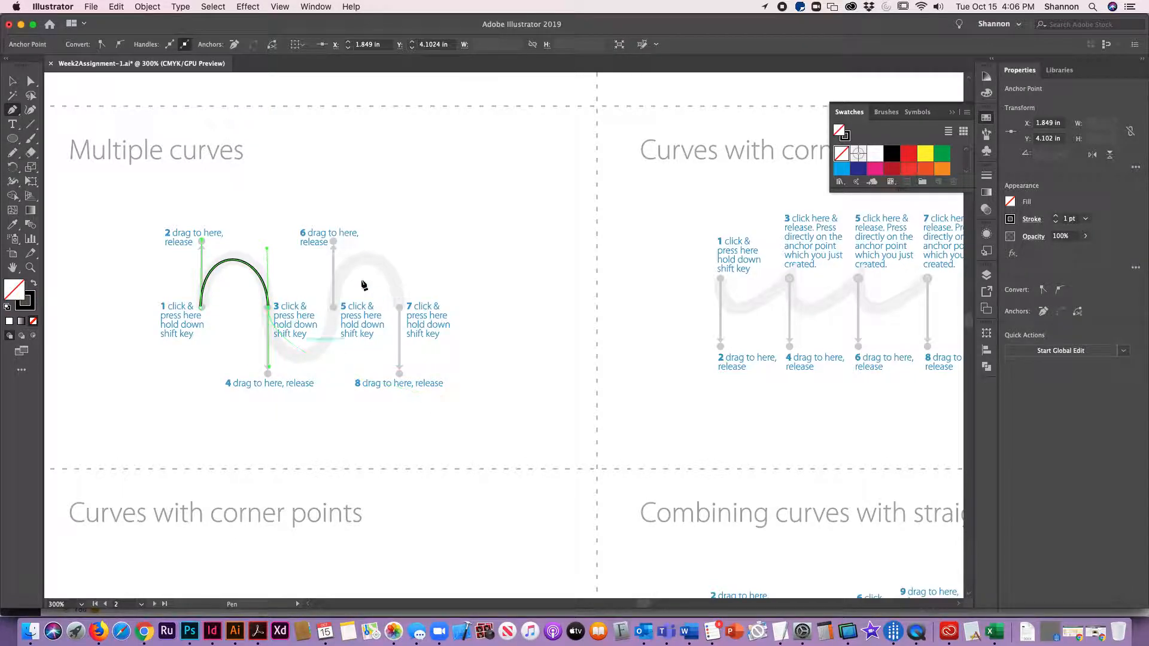
left_click_drag(334, 307, 335, 245)
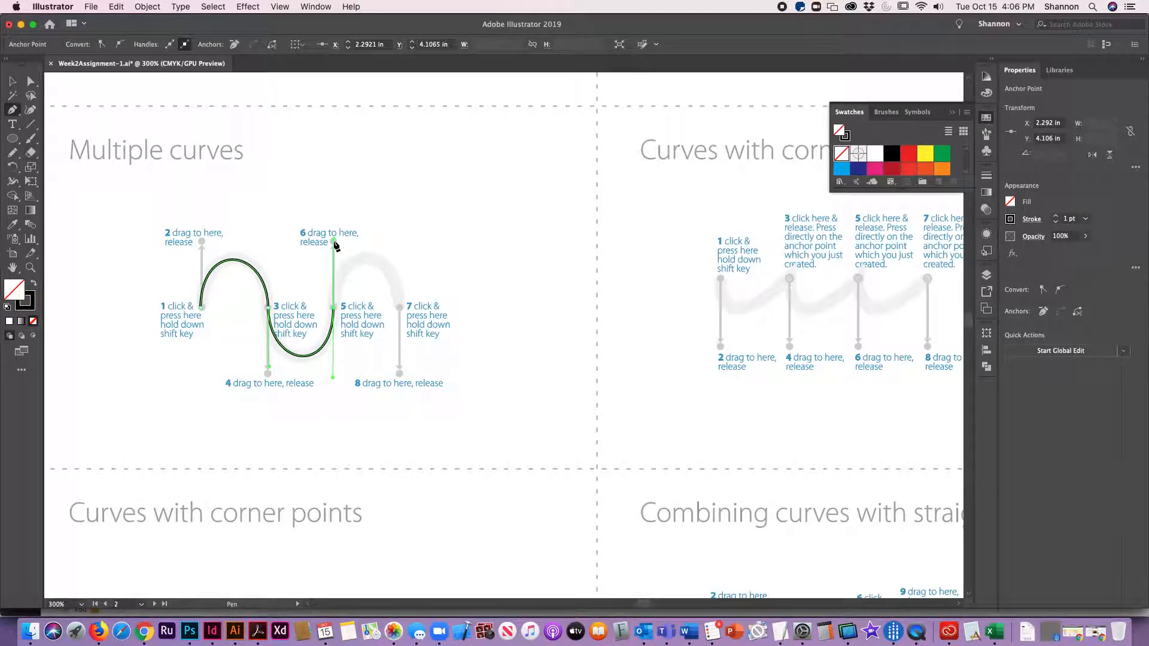
left_click_drag(400, 308, 401, 372)
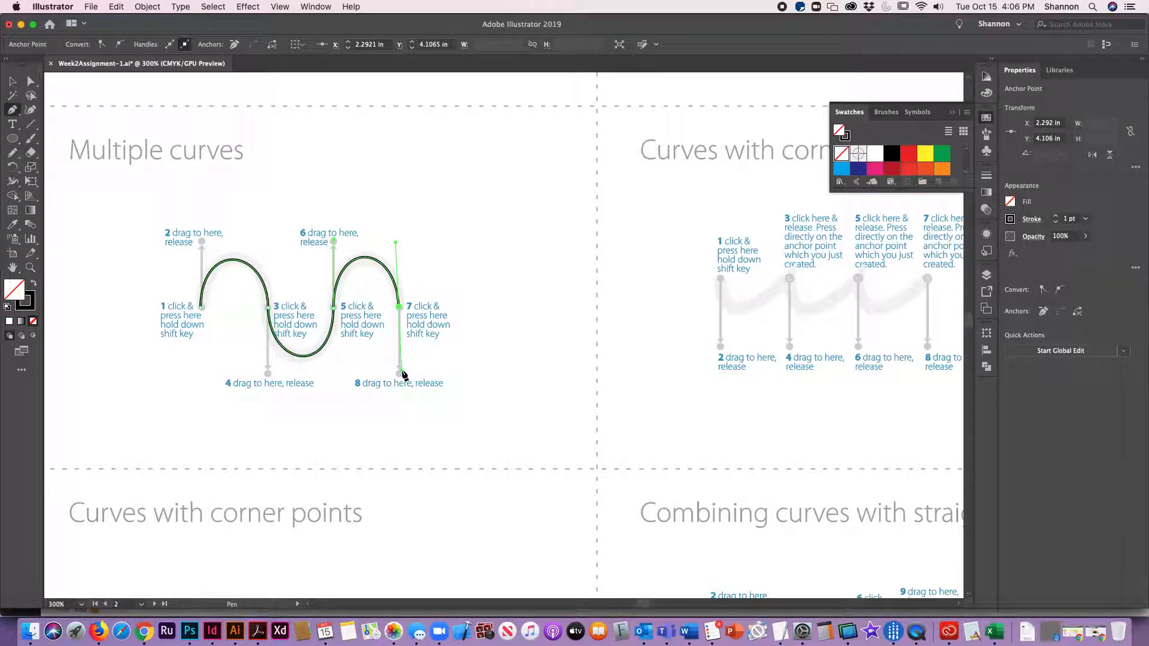
left_click(13, 82)
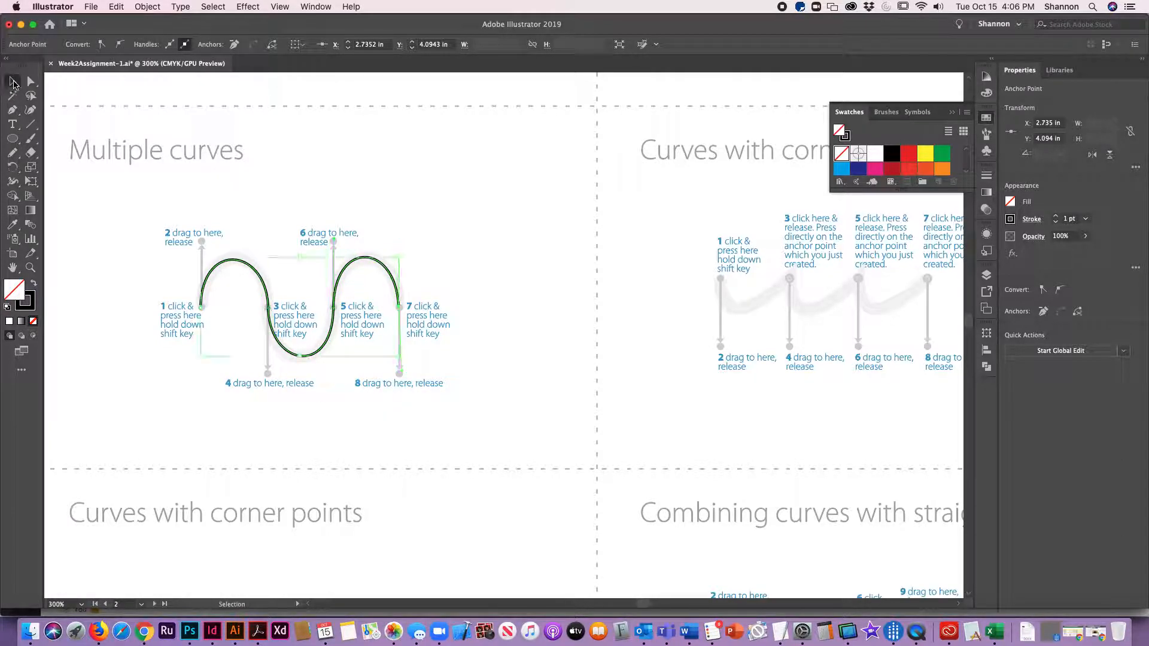
left_click(482, 259)
Step: Start tracing the Curves with corner points template with the Pen tool, dragging the first two anchors downward and folding the second handle back up
left_click_drag(794, 362, 342, 397)
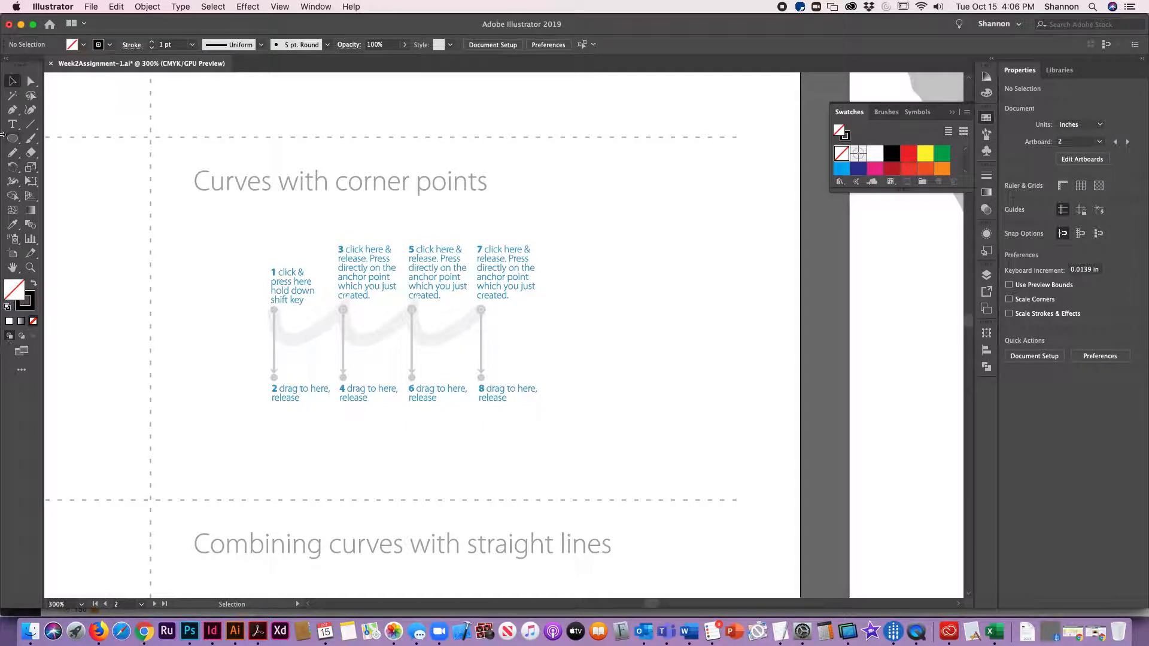
left_click(17, 112)
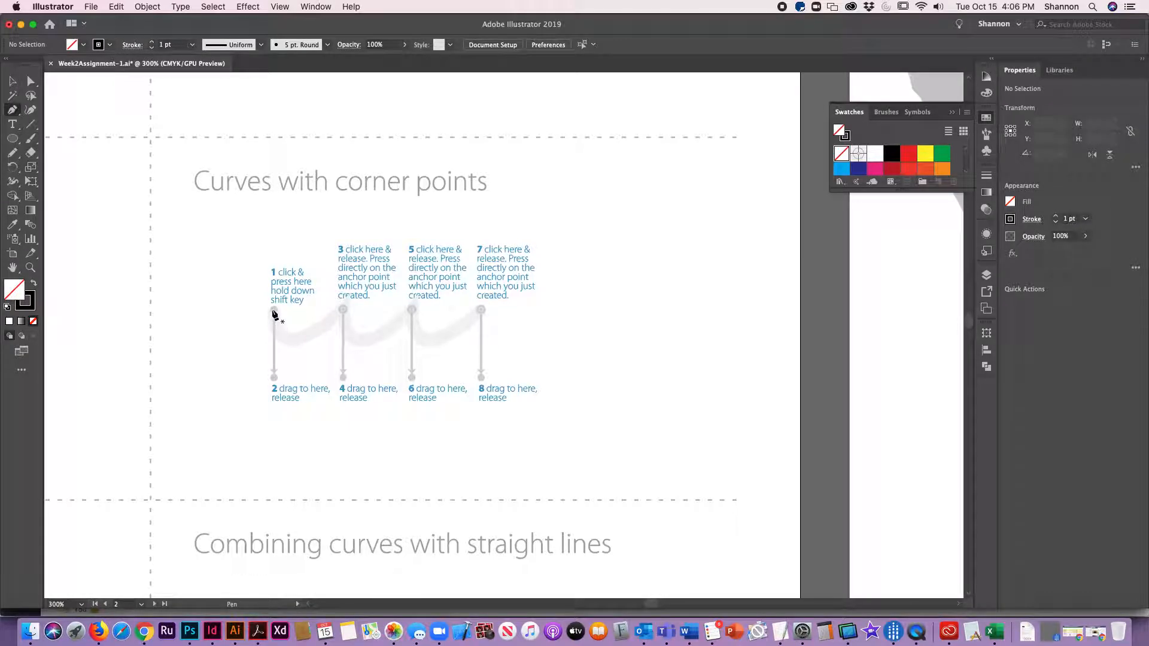
left_click(274, 311)
left_click_drag(274, 311, 275, 375)
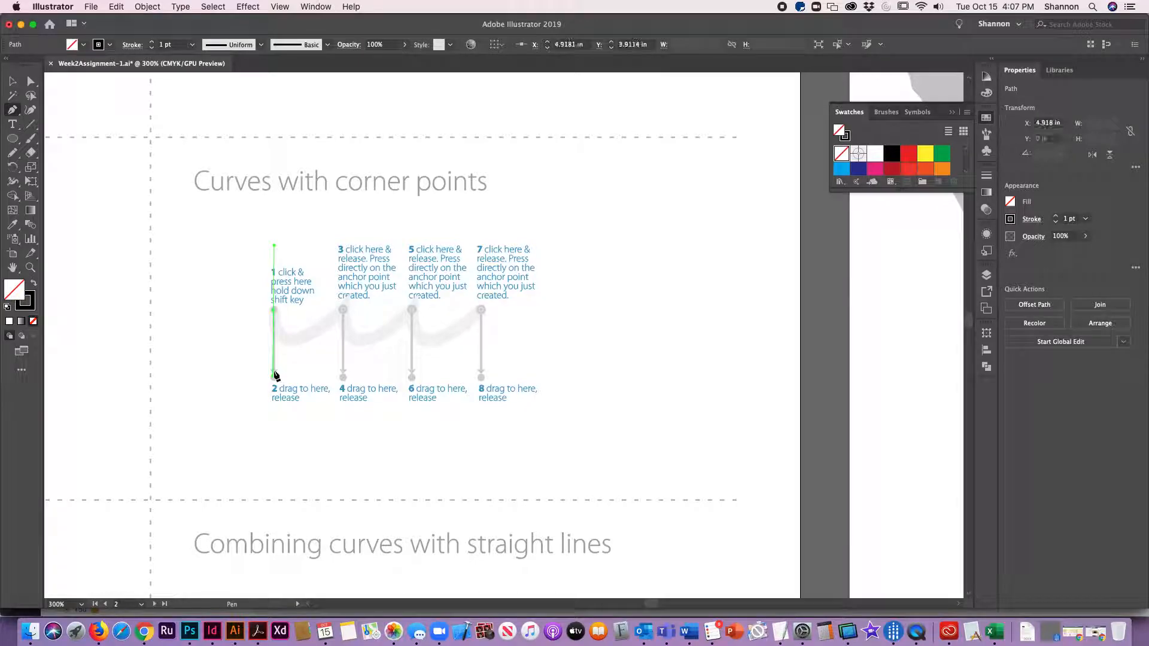
left_click(346, 310)
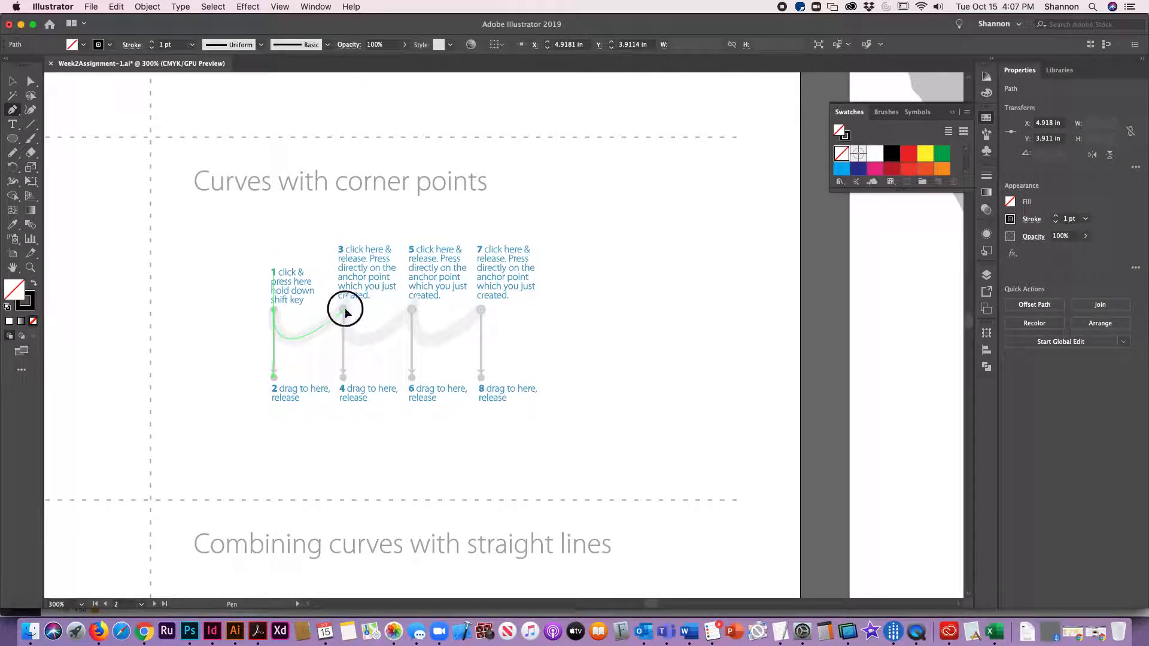
left_click_drag(345, 310, 345, 380)
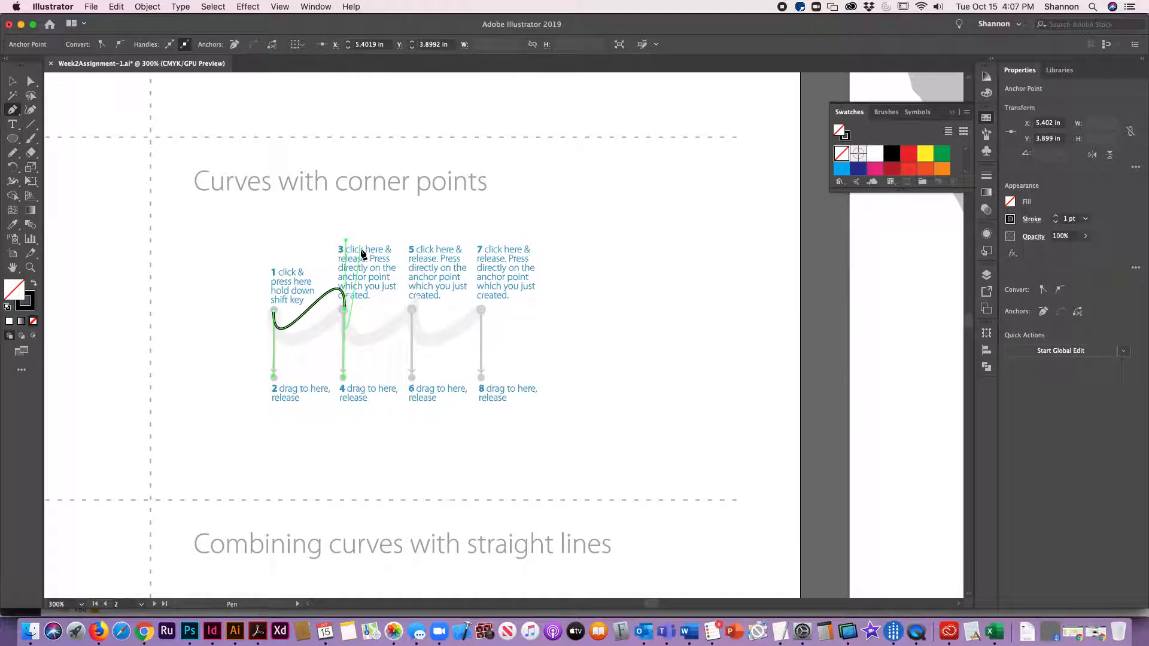
key("alt")
key("alt")
left_click_drag(346, 241, 346, 312)
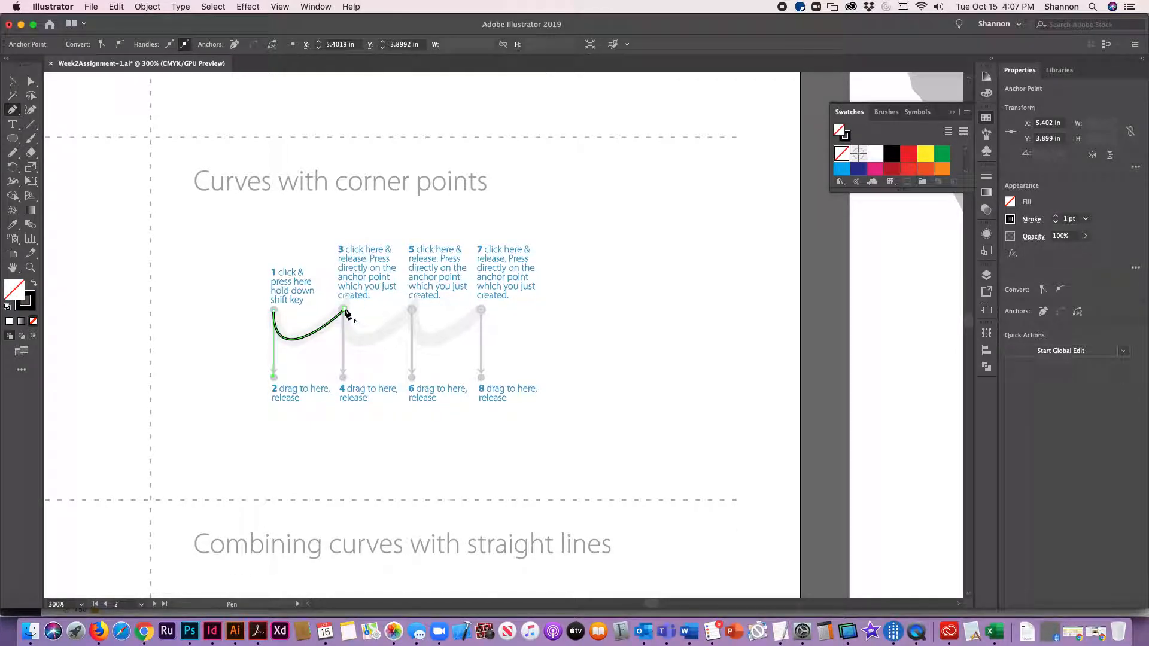
Step: Finish the corner-point wave with two more downward-dragged anchors, folding the handle back, then deselect the path
left_click(413, 311)
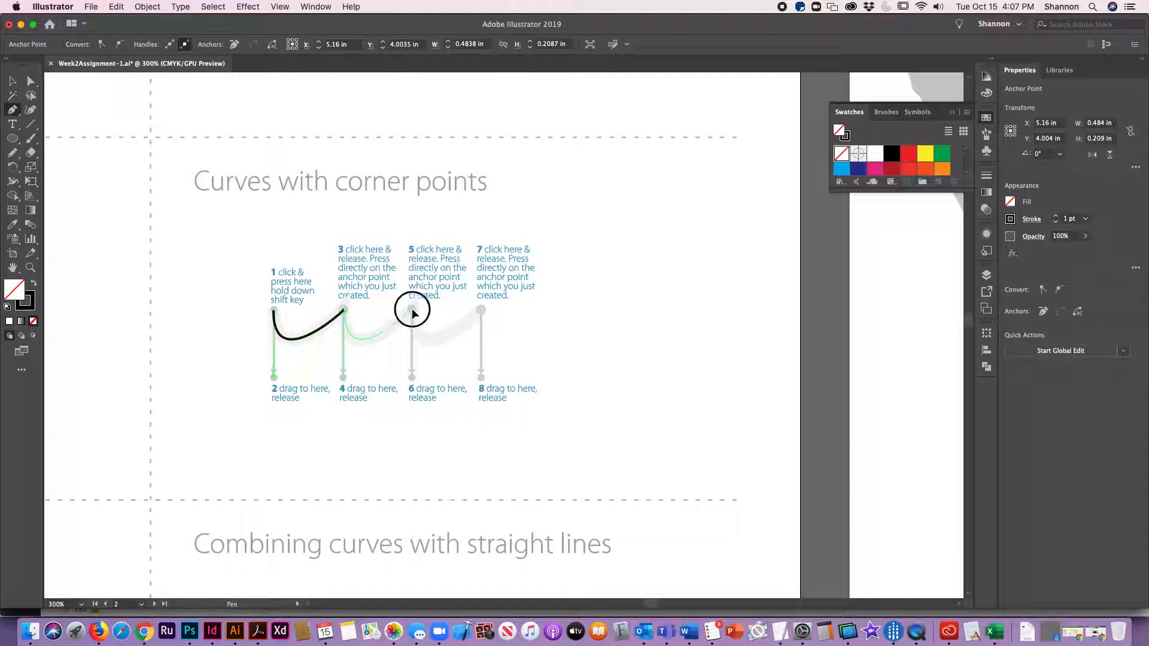
left_click_drag(413, 311, 413, 380)
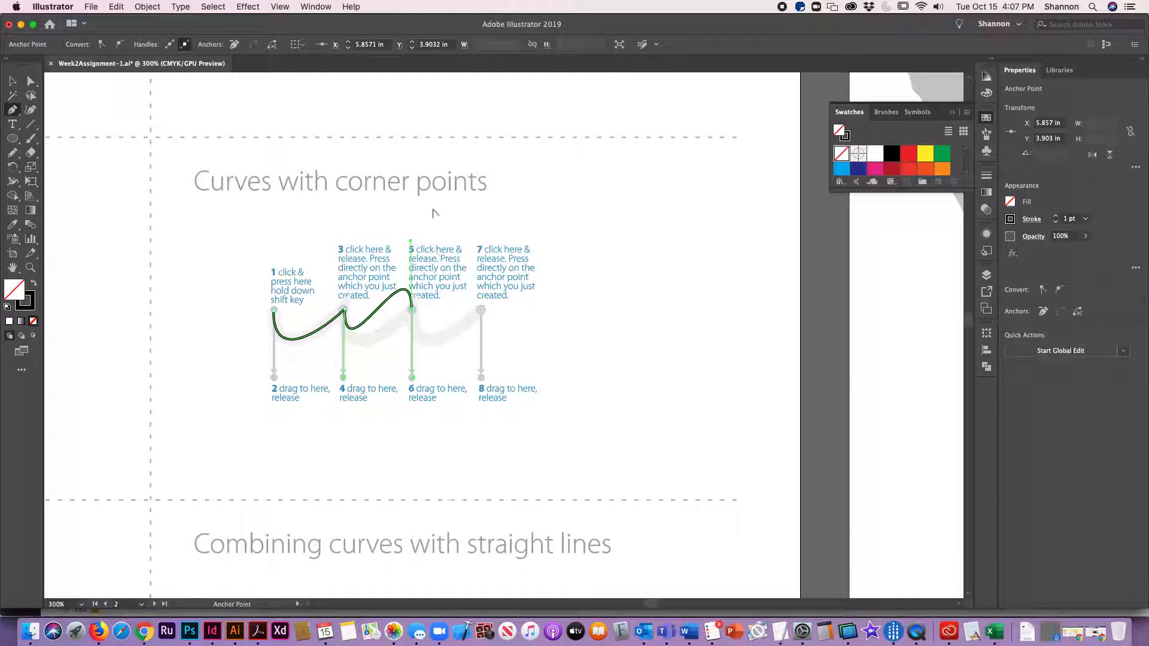
left_click_drag(411, 242, 413, 313)
left_click(482, 310)
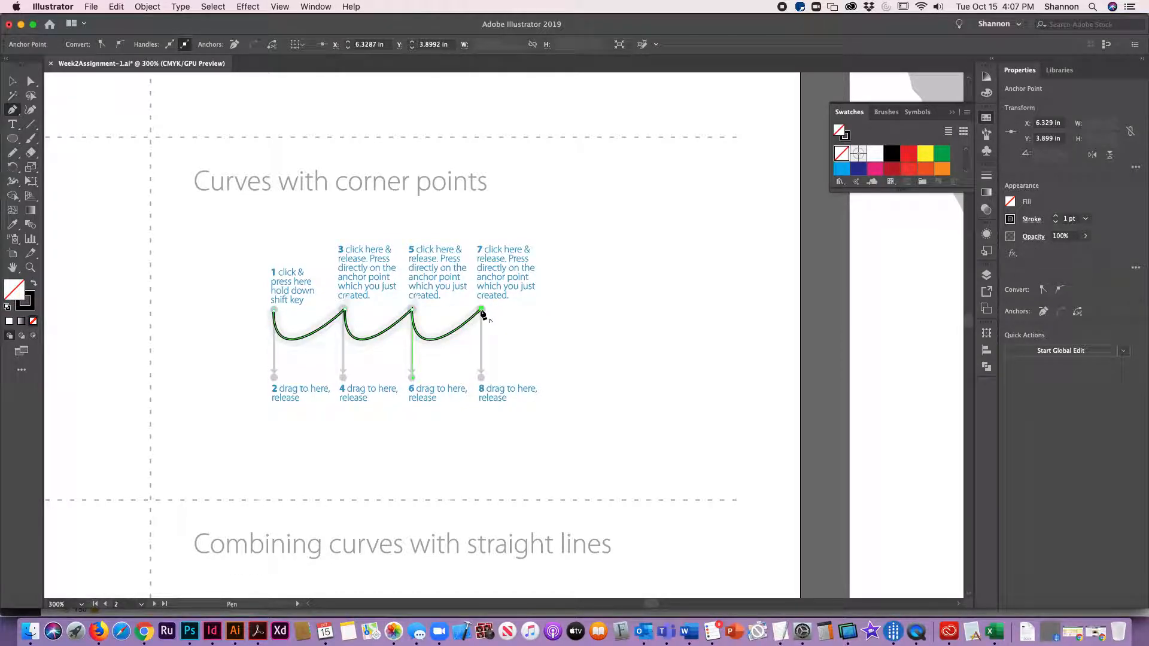
left_click(13, 81)
left_click(605, 382)
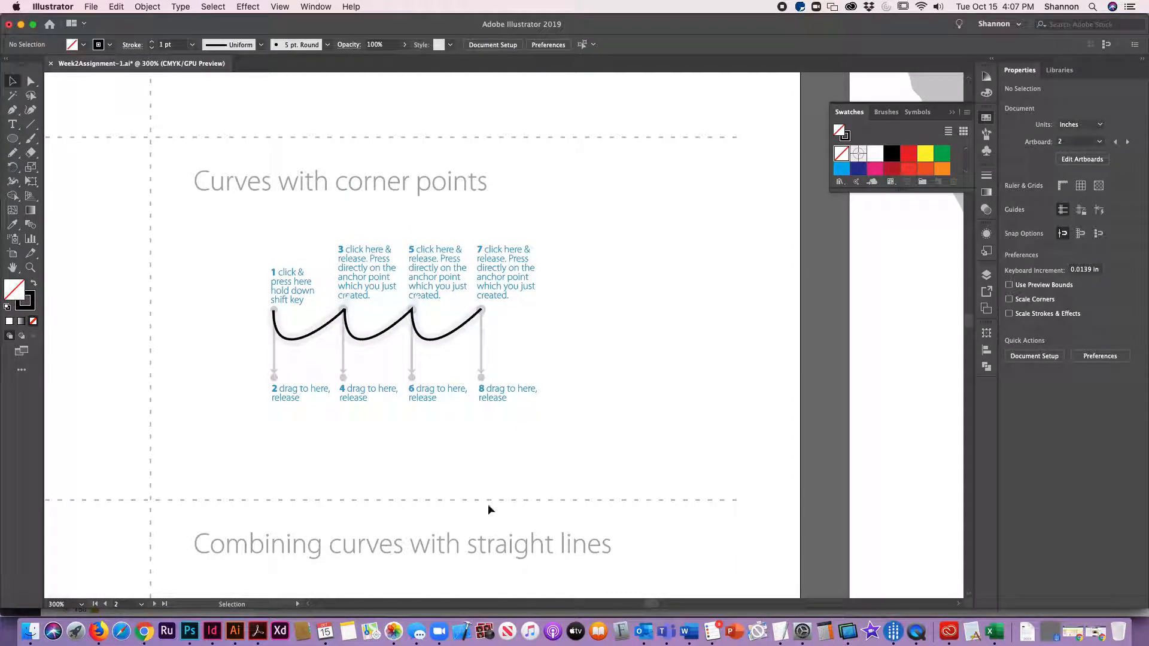
Step: Begin the arches template with the Pen tool, dragging the first anchor up and the second down, then moving its handle upward
left_click_drag(438, 547, 583, 305)
left_click_drag(218, 500, 632, 438)
left_click_drag(376, 428, 301, 382)
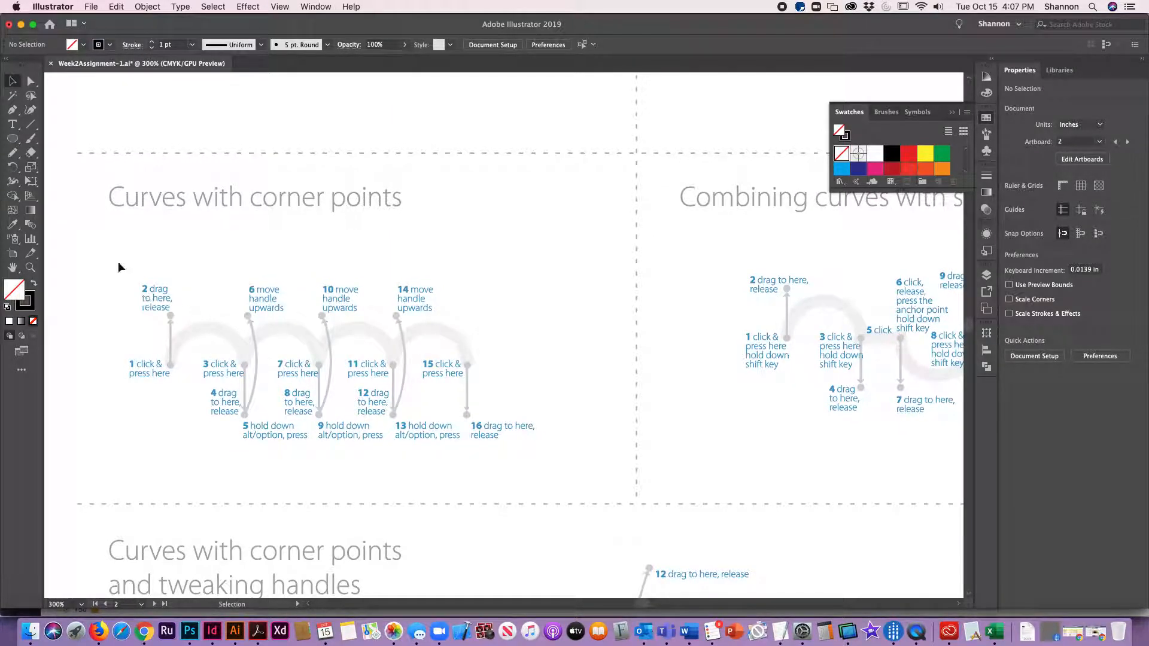
key("p")
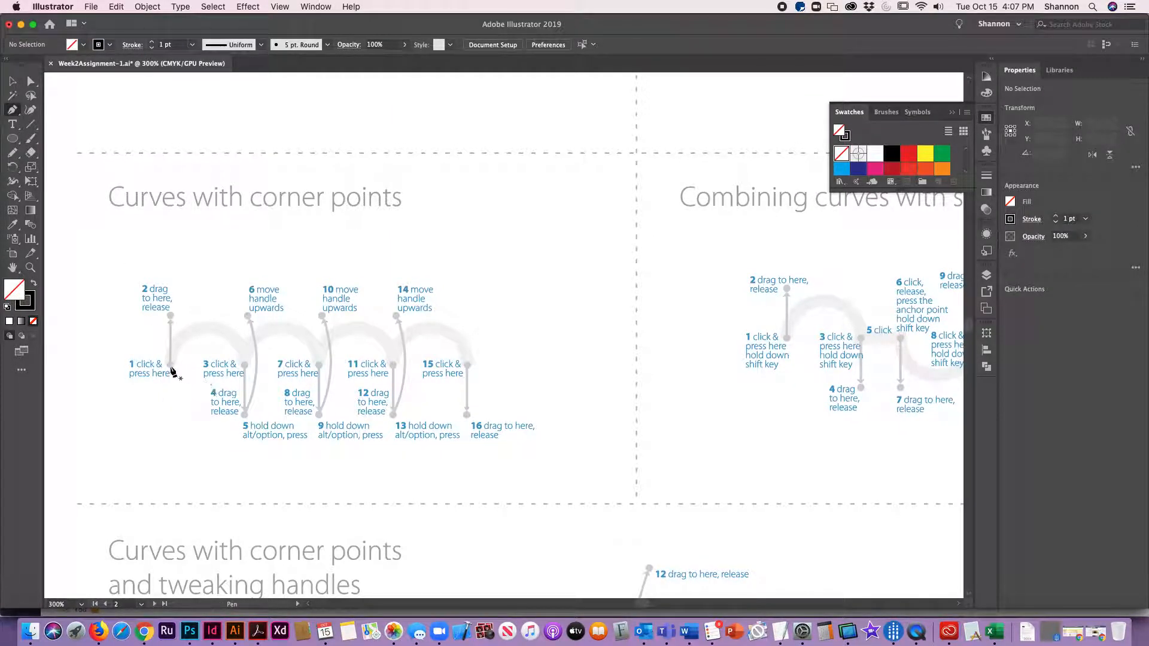
left_click_drag(170, 364, 170, 316)
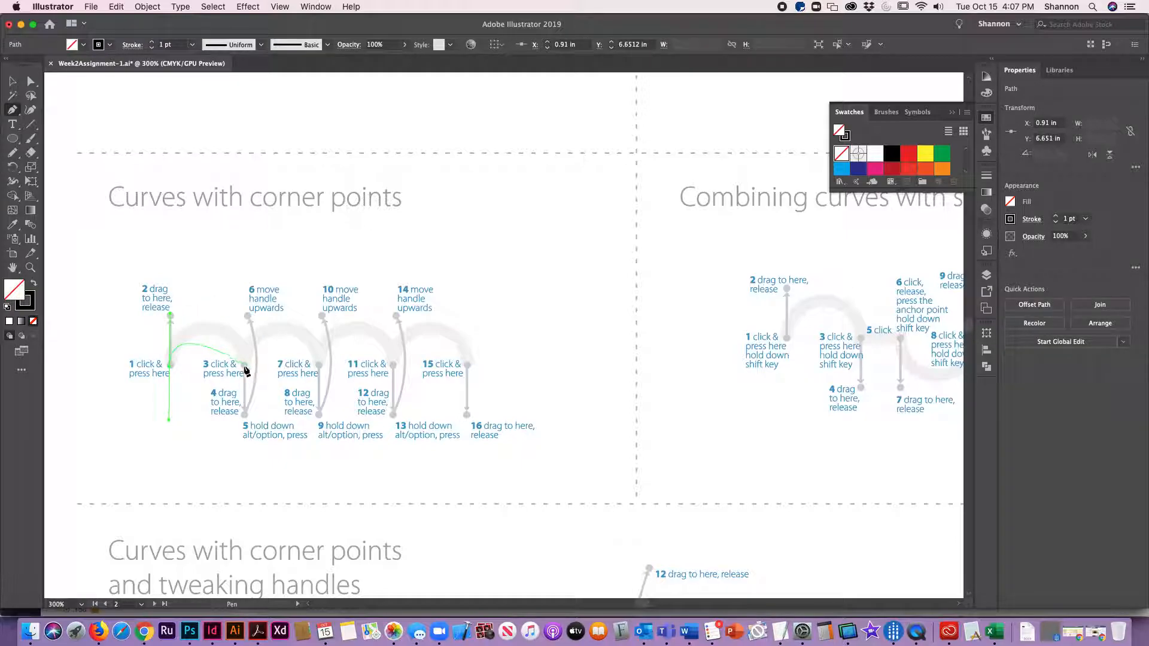
left_click(245, 364)
left_click_drag(245, 364, 246, 412)
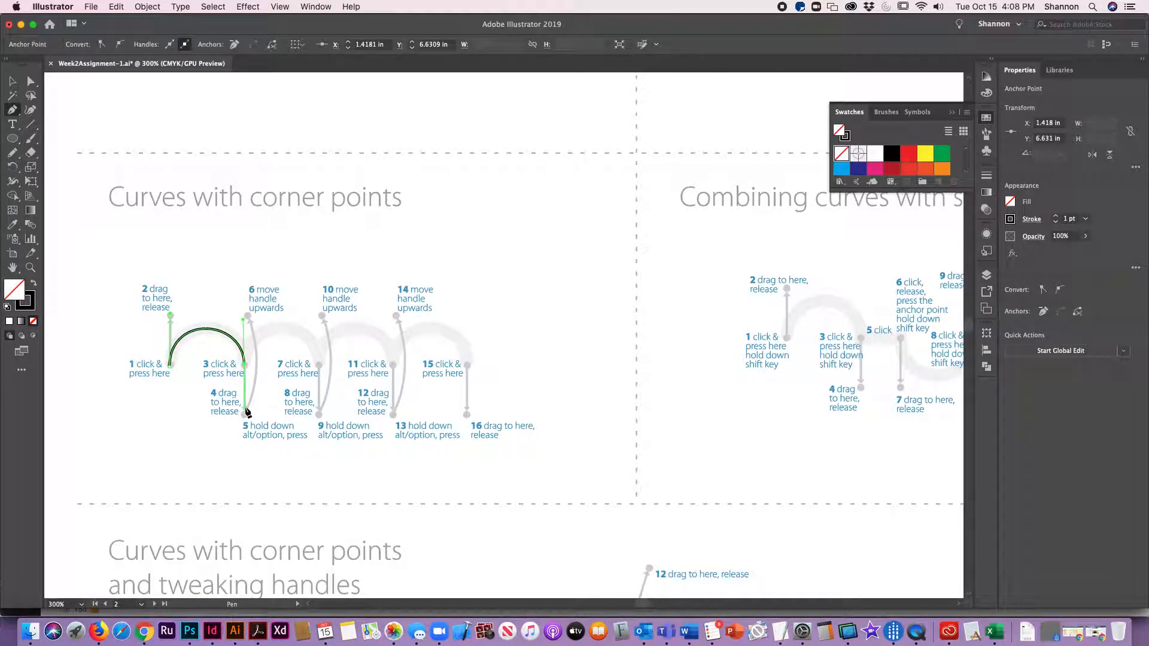
key("alt")
left_click_drag(247, 411, 248, 317)
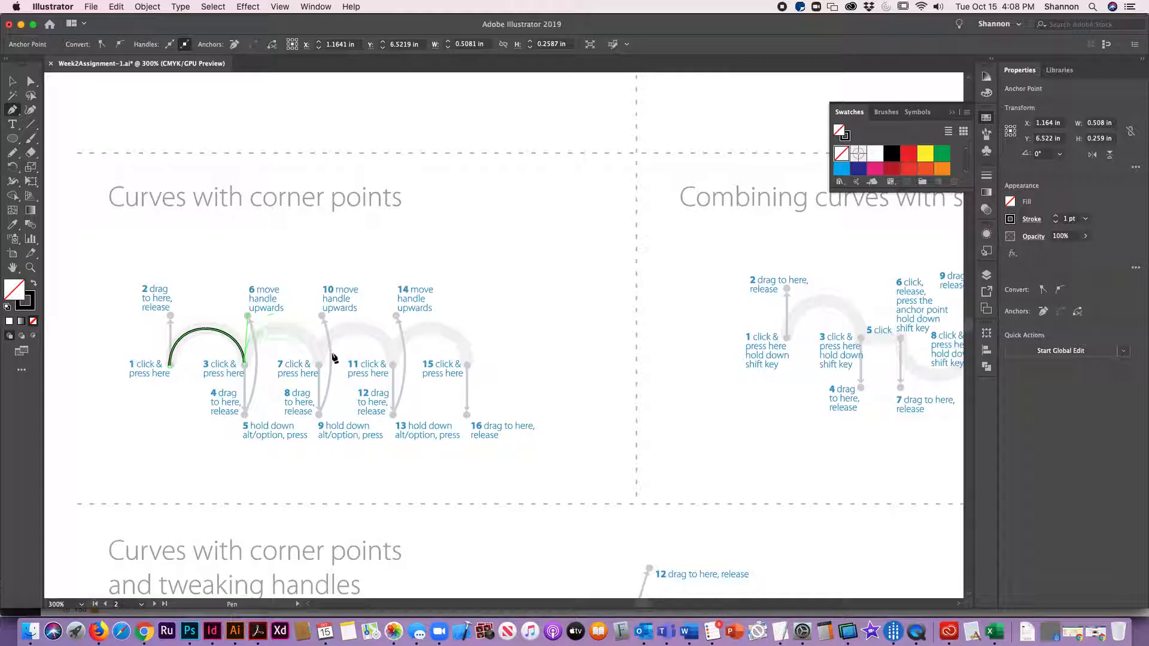
Step: Complete the remaining arches by dragging each anchor down and swinging its handle upward, ending at point 16, then deselect
left_click_drag(319, 365, 321, 417)
key("alt")
left_click_drag(321, 418, 323, 316)
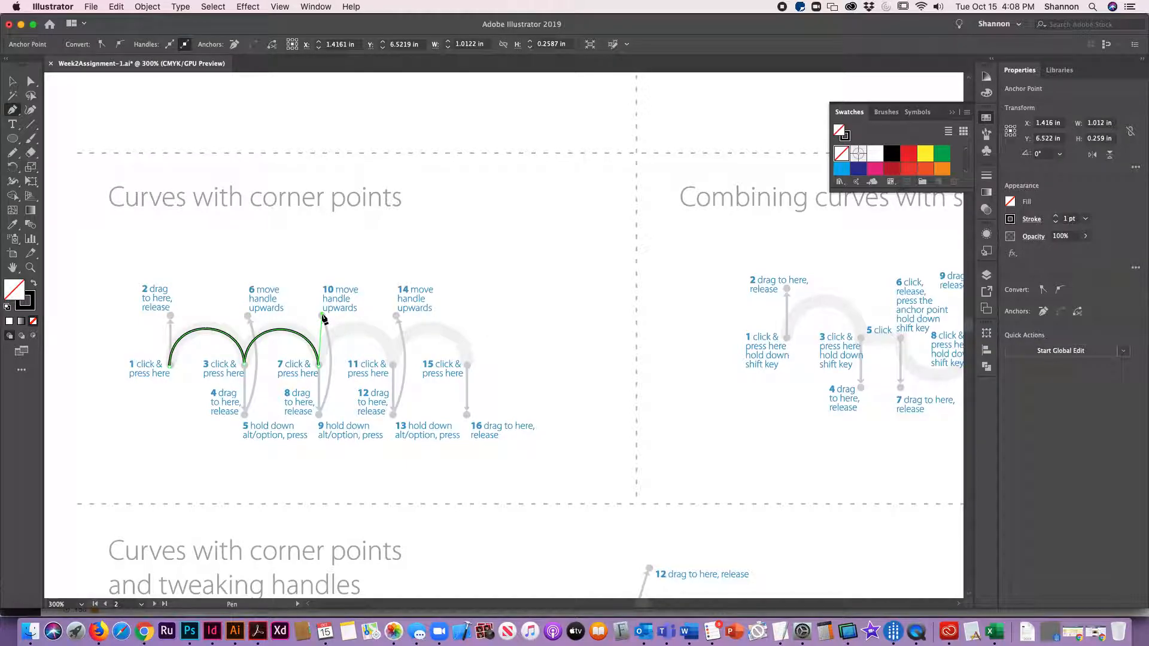
left_click_drag(392, 371, 399, 321)
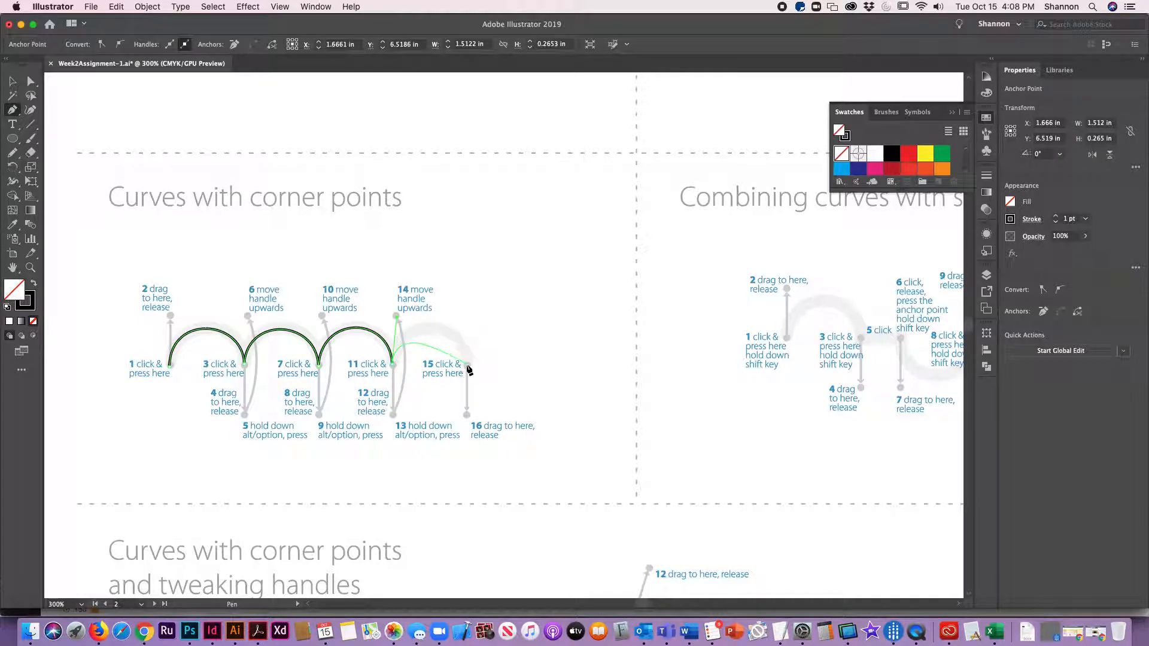
left_click_drag(468, 366, 469, 412)
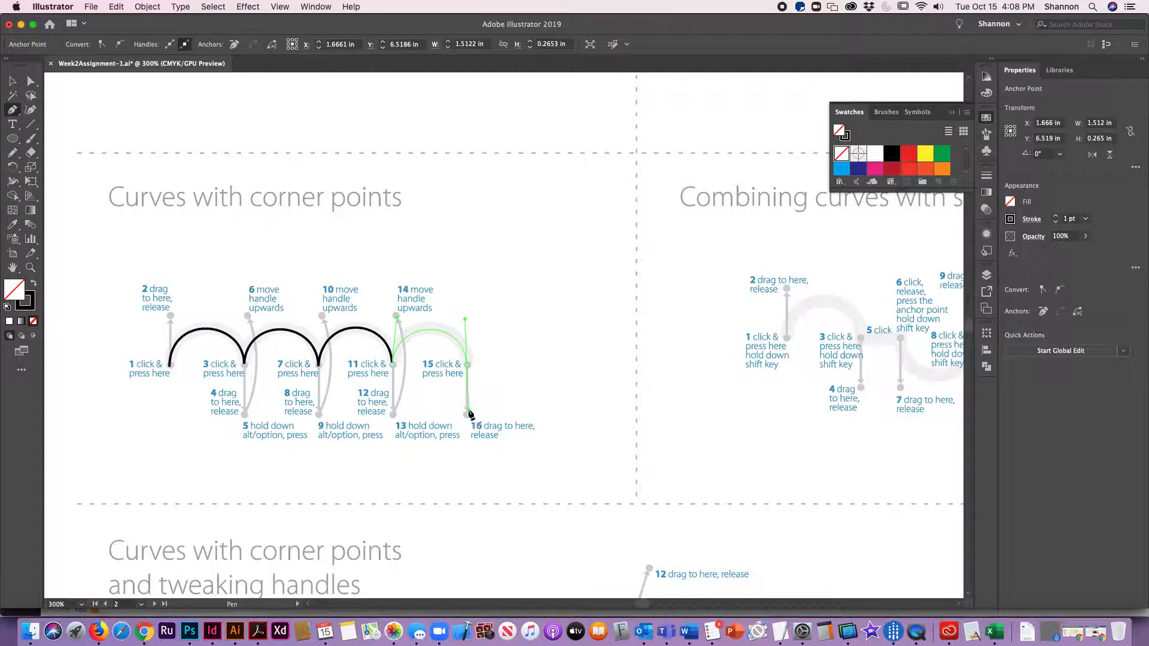
left_click(12, 81)
left_click(511, 253)
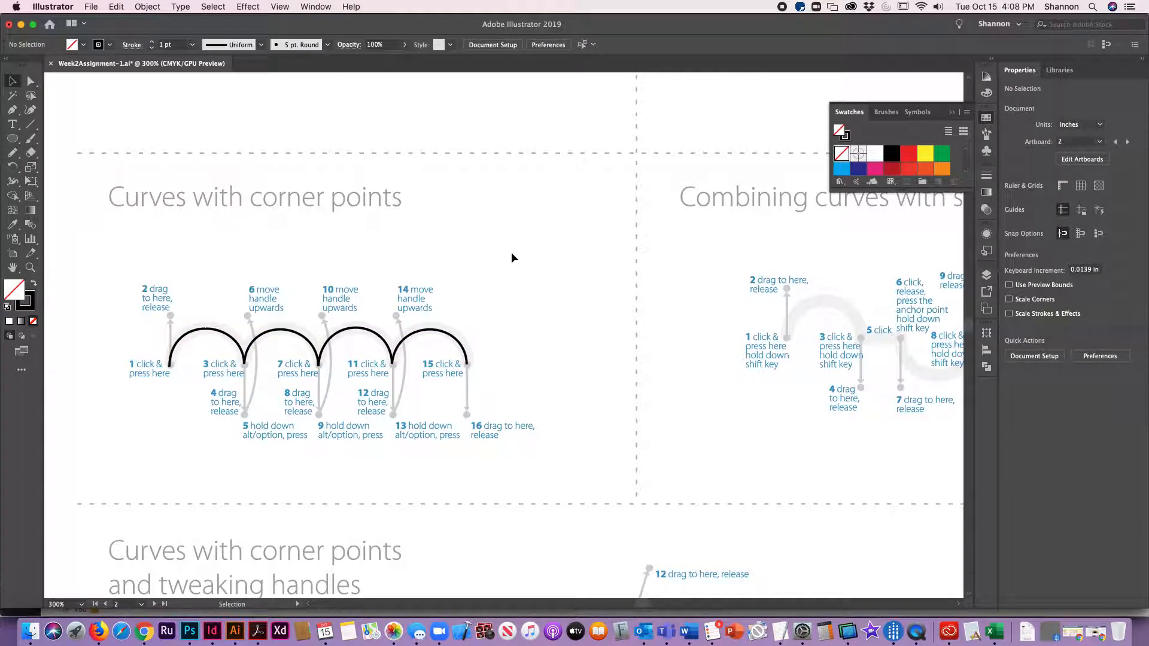
Step: Start Combining curves with straight lines with the Pen tool: an arch, a straight segment to point 5, and a downward curve
left_click_drag(687, 405, 235, 405)
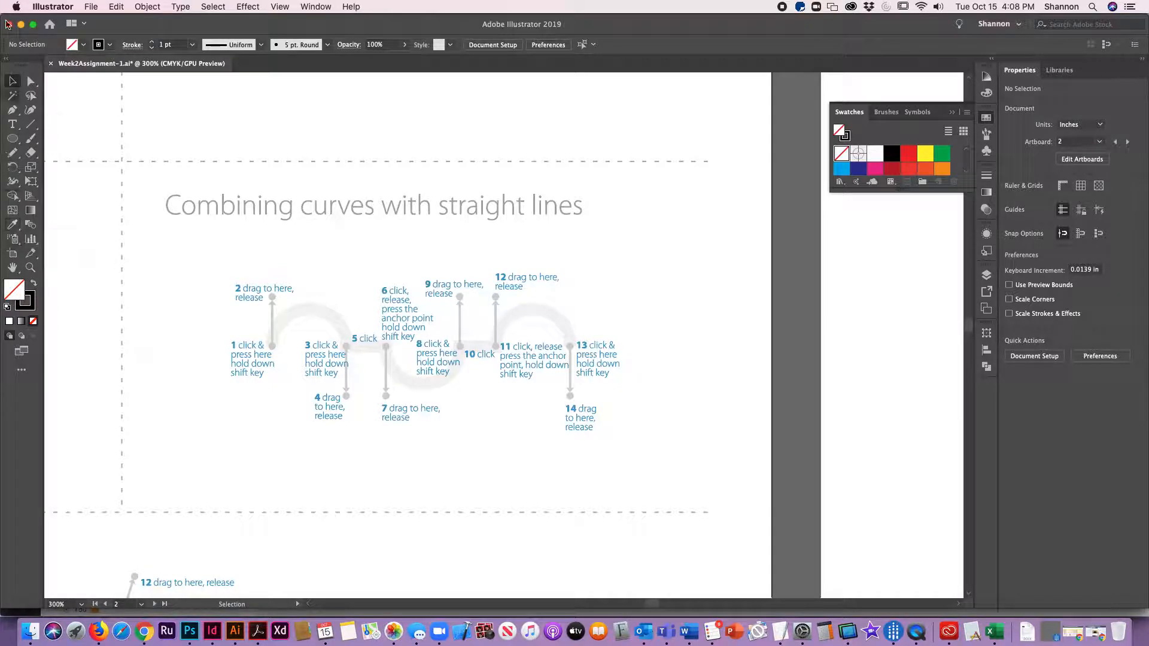
left_click(12, 111)
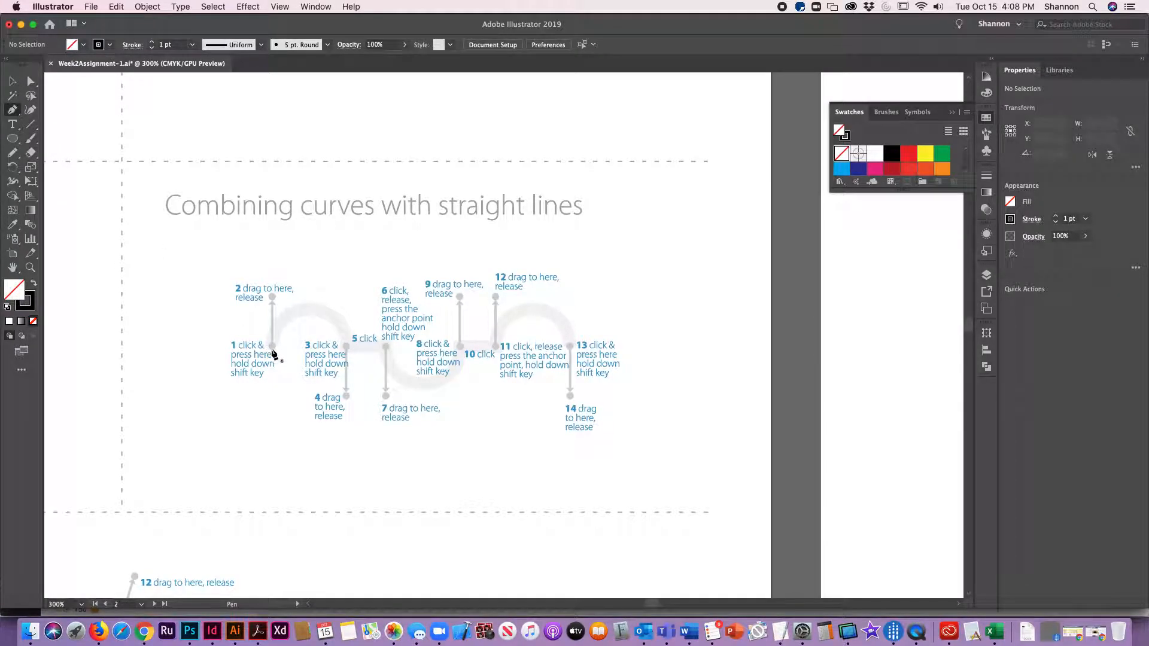
left_click_drag(272, 346, 272, 297)
left_click_drag(346, 347, 348, 395)
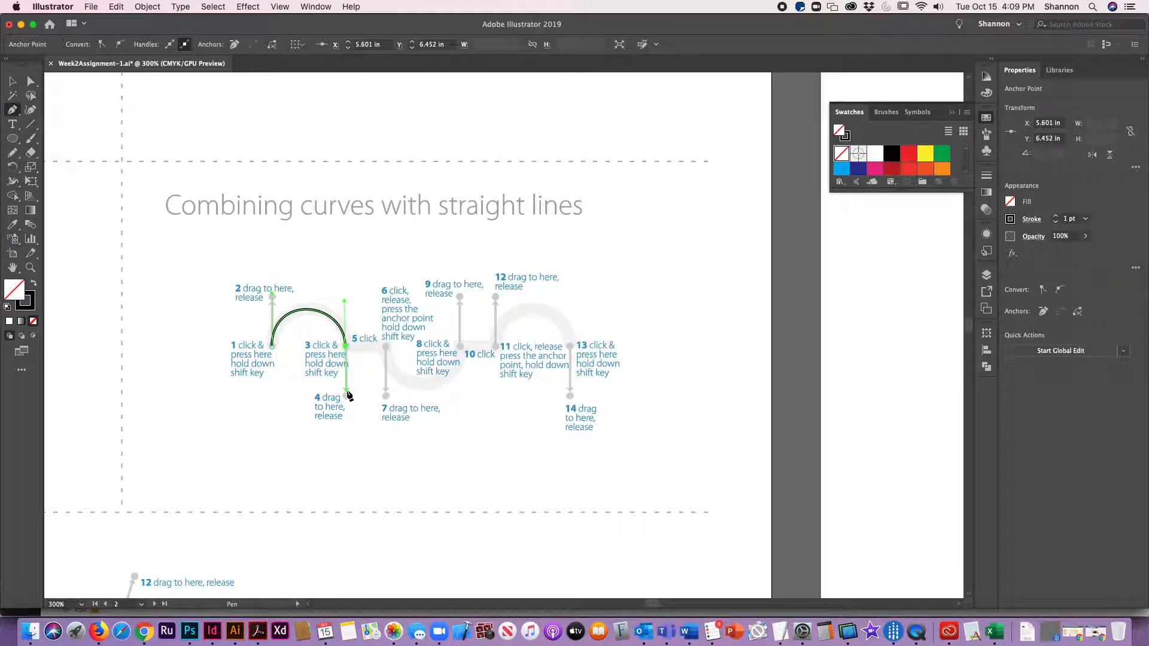
key("alt")
left_click_drag(348, 395, 386, 350)
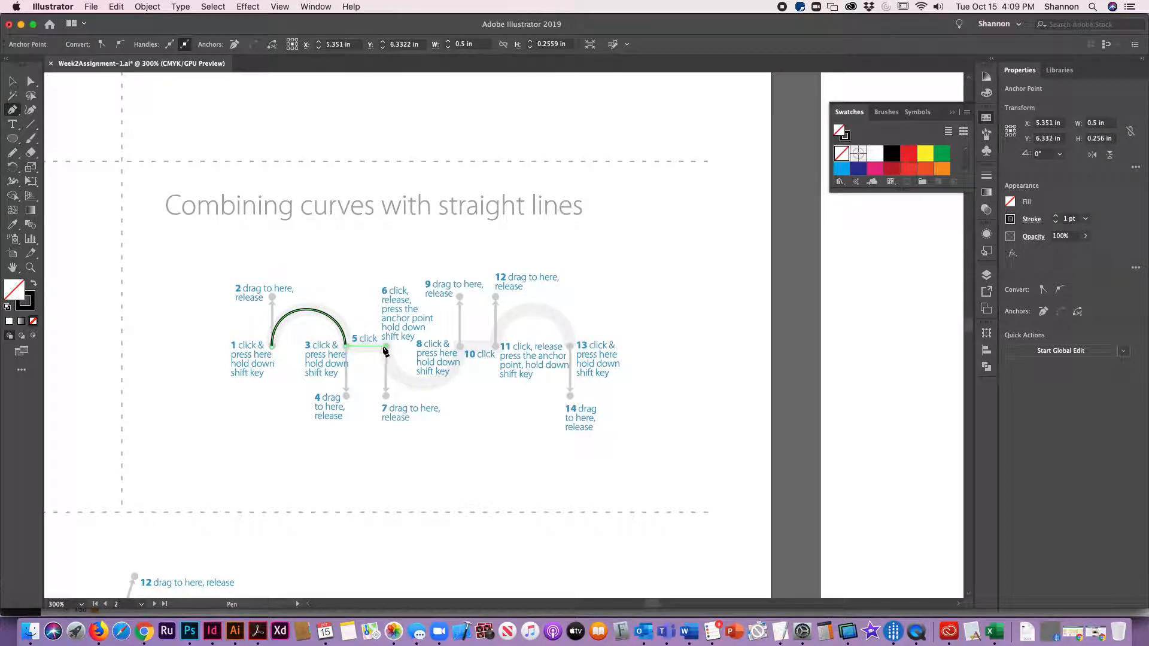
left_click_drag(386, 347, 387, 397)
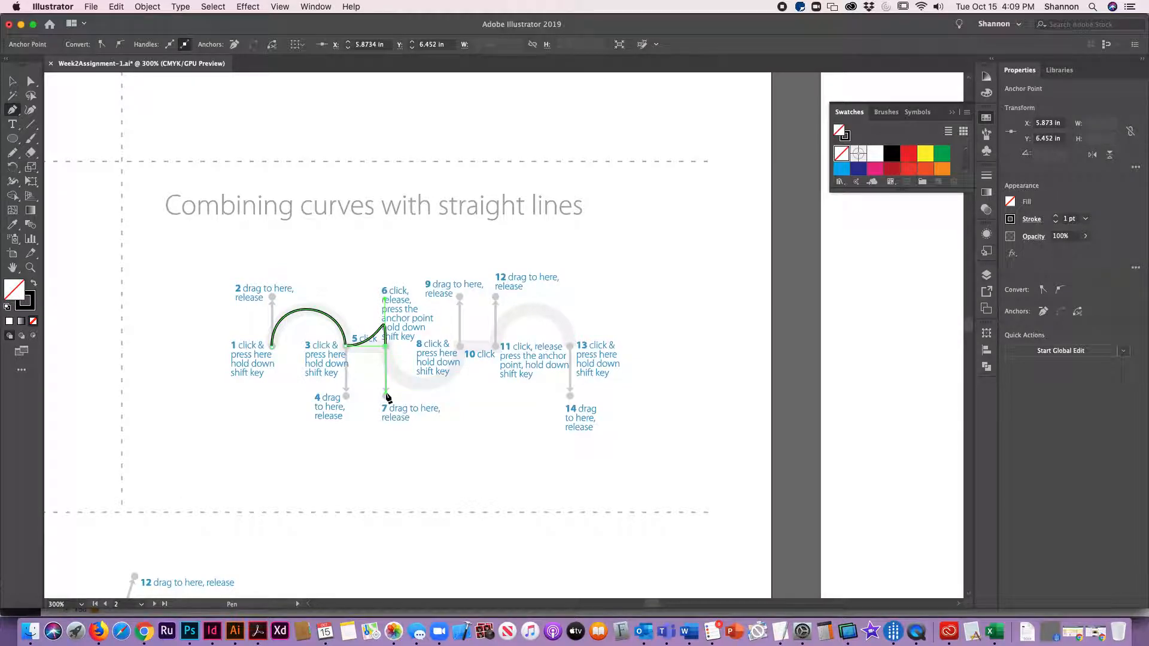
key("alt")
left_click_drag(386, 301, 386, 347)
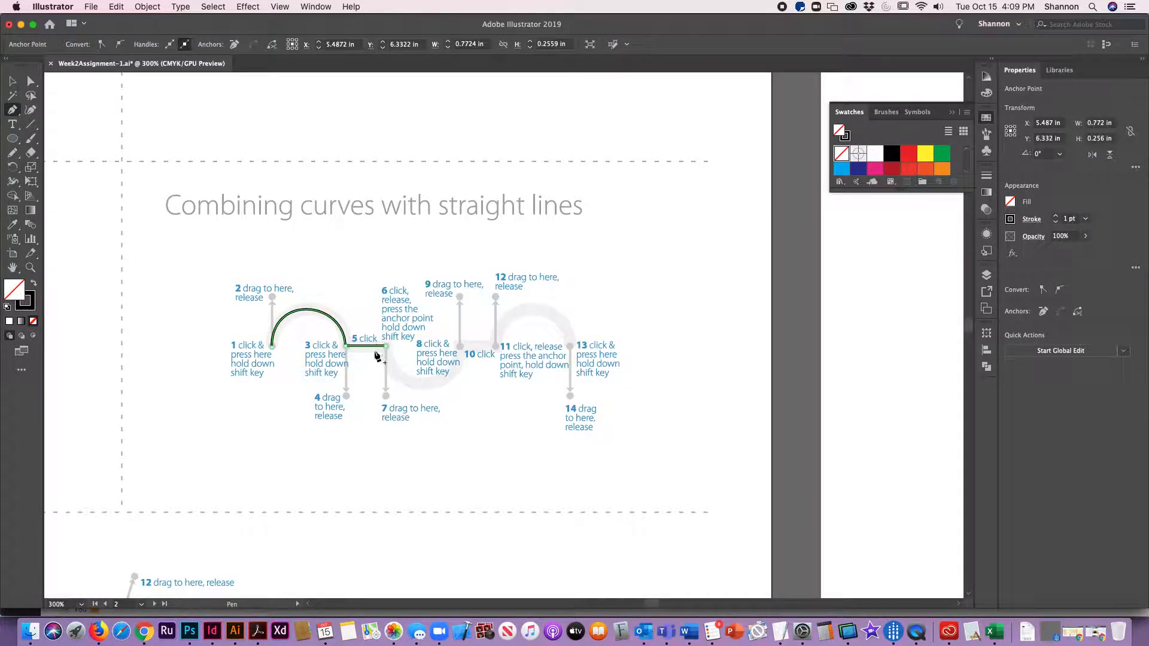
Step: Finish the combined path with a straight segment, a second arch ending at point 13, then deselect it
left_click_drag(460, 348, 495, 297)
key("alt")
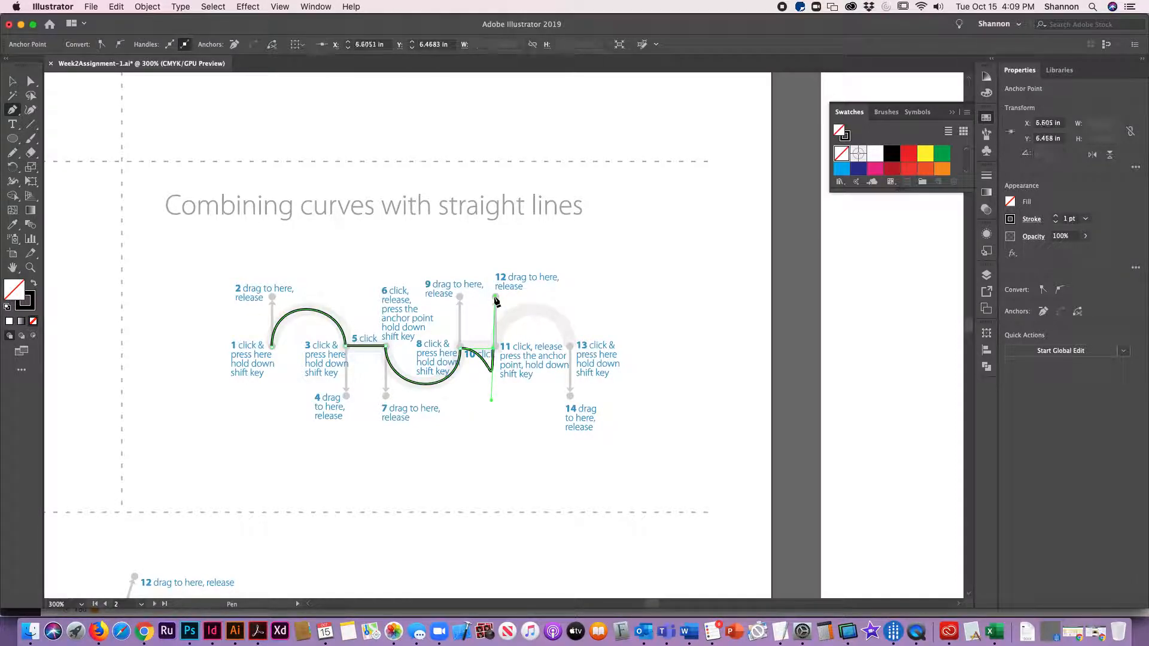
left_click(494, 349)
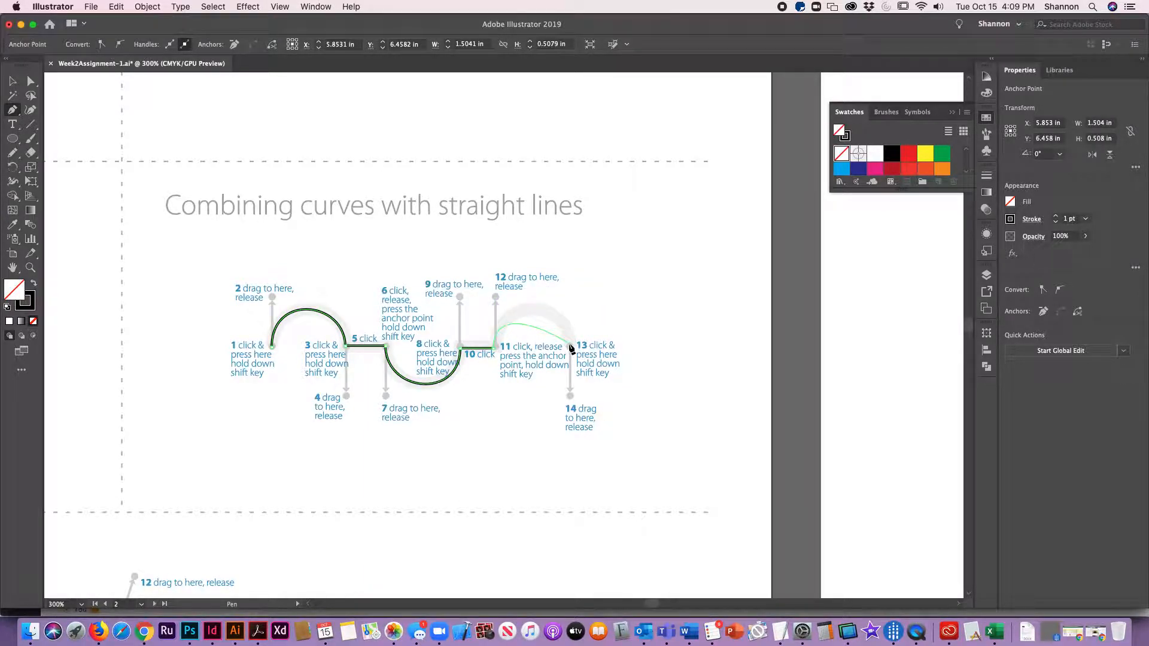
left_click_drag(571, 347, 572, 395)
key("v")
left_click(454, 478)
Step: Start the Curves with corner points and tweaking handles exercise with the Pen tool: drag from point 1 to 2, point 3 to 4, then the anchor to 6
key("space")
left_click_drag(192, 545, 393, 291)
left_click_drag(299, 460, 385, 341)
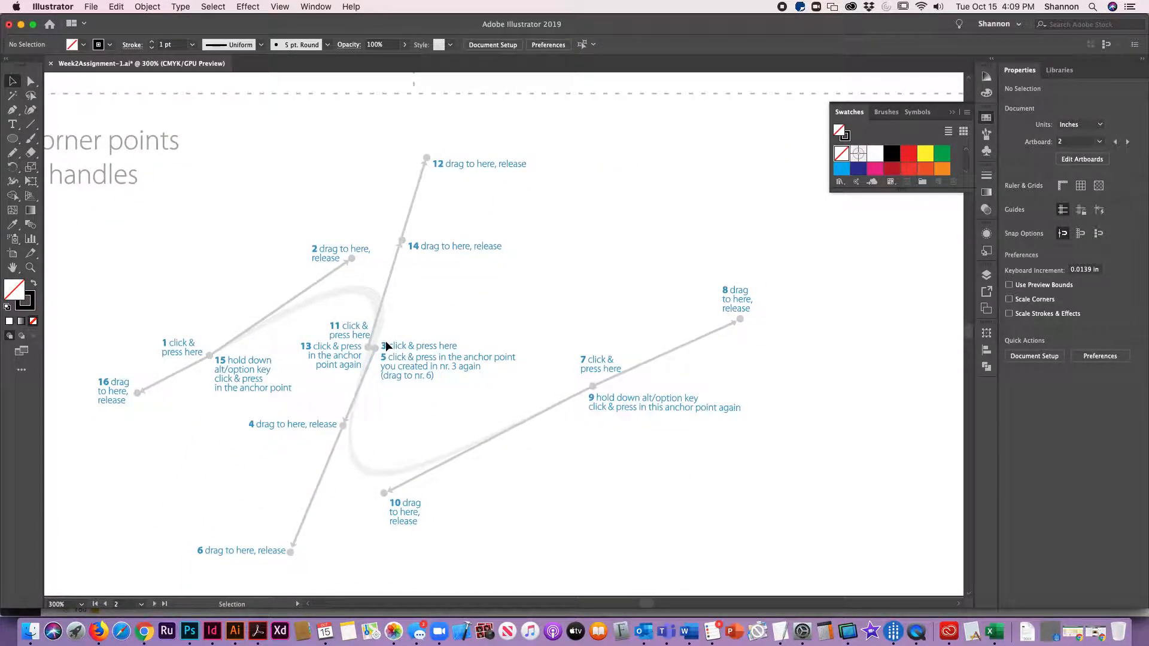
key("space")
left_click_drag(462, 269, 251, 619)
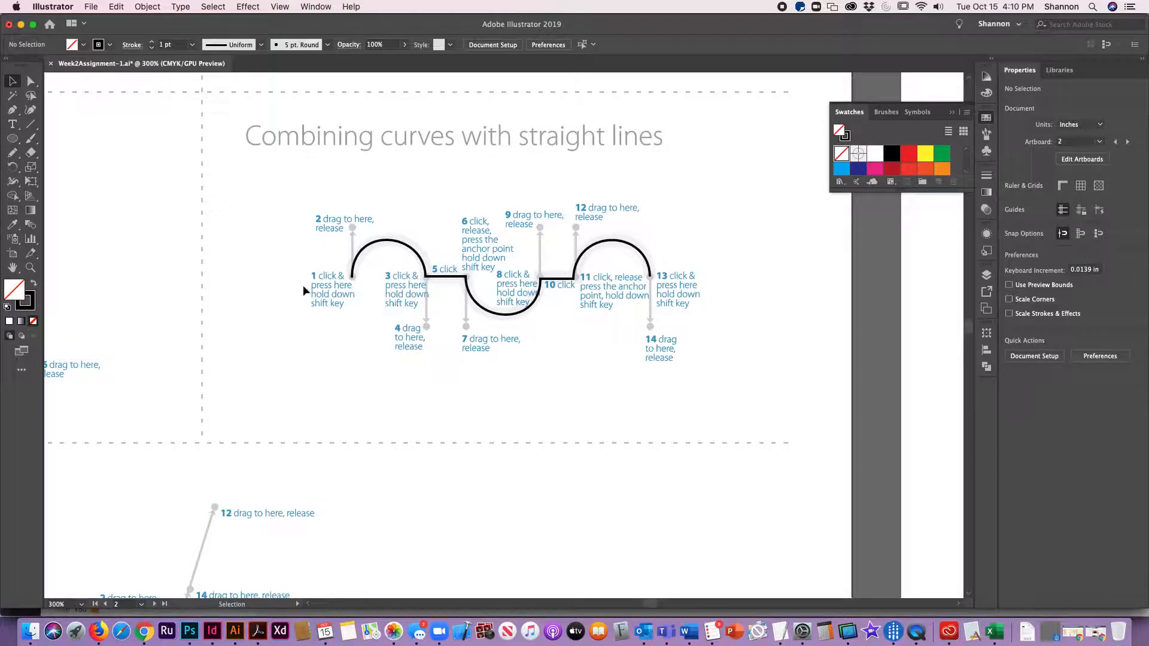
key("space")
left_click_drag(289, 547, 441, 146)
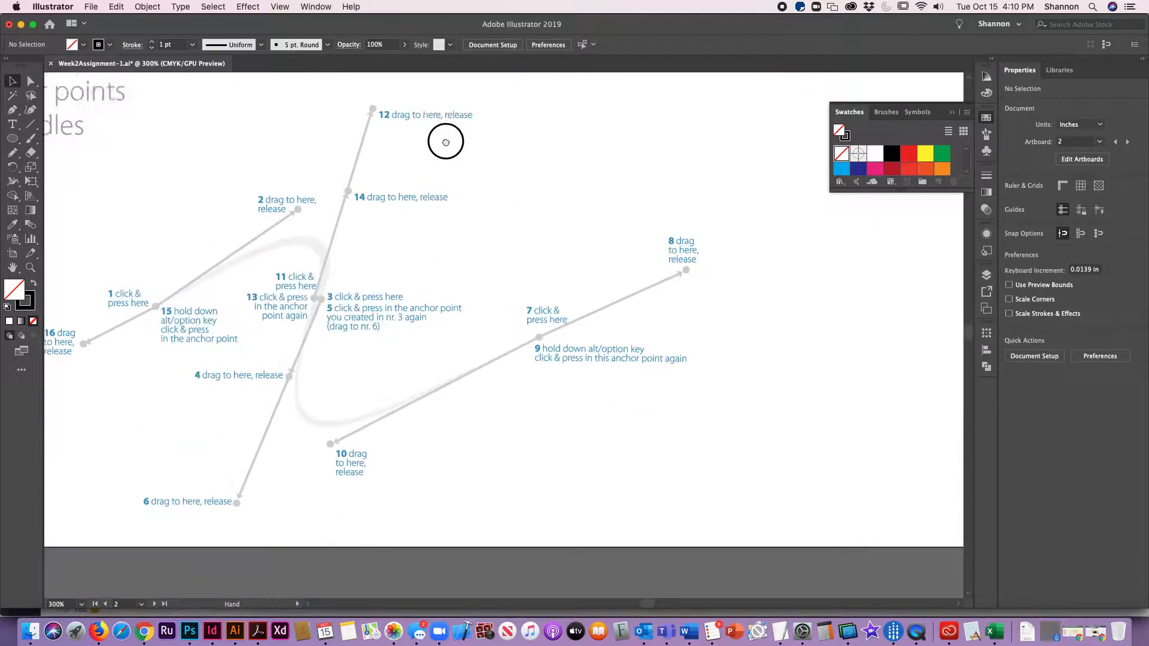
left_click_drag(375, 295, 394, 323)
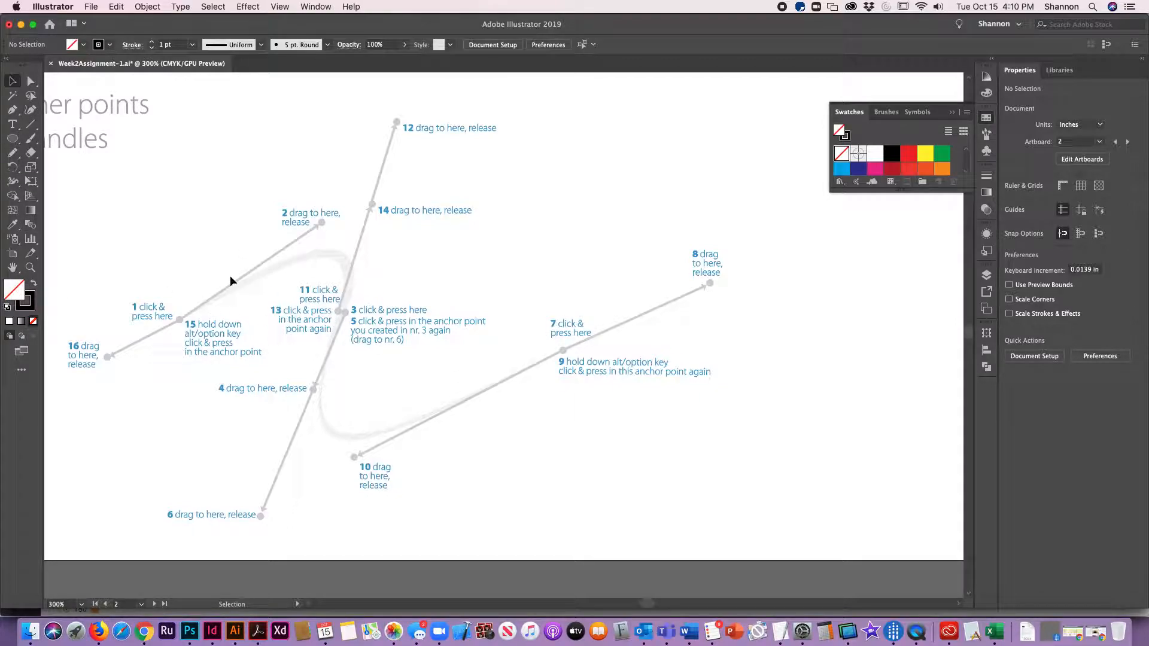
left_click(11, 112)
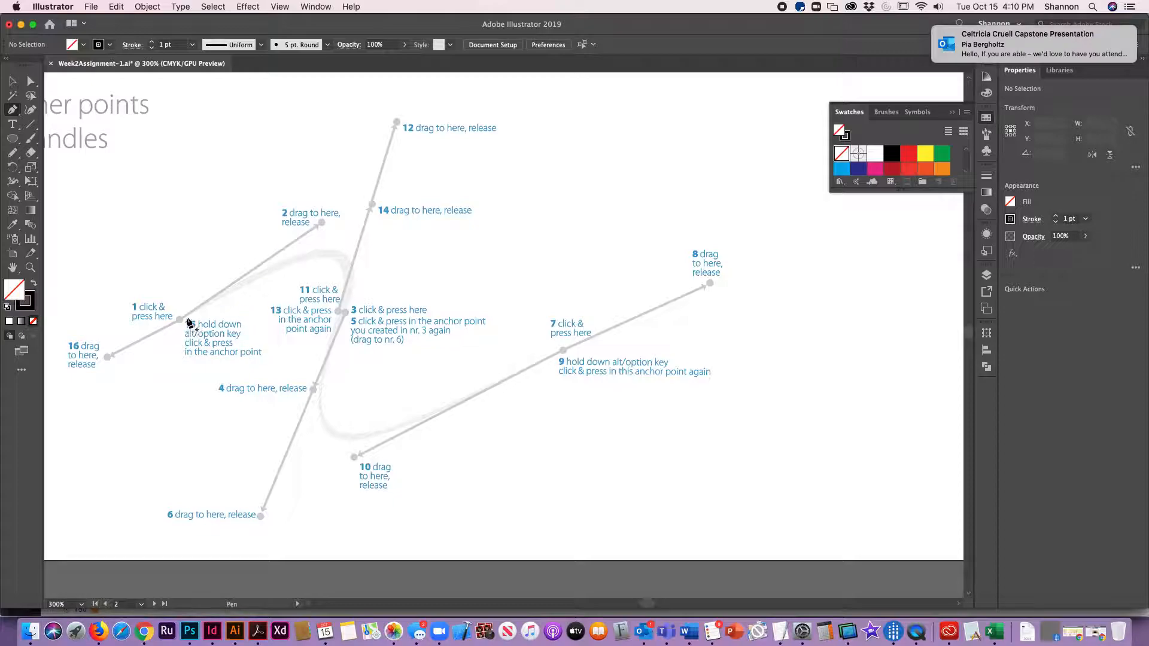
left_click_drag(180, 320, 322, 223)
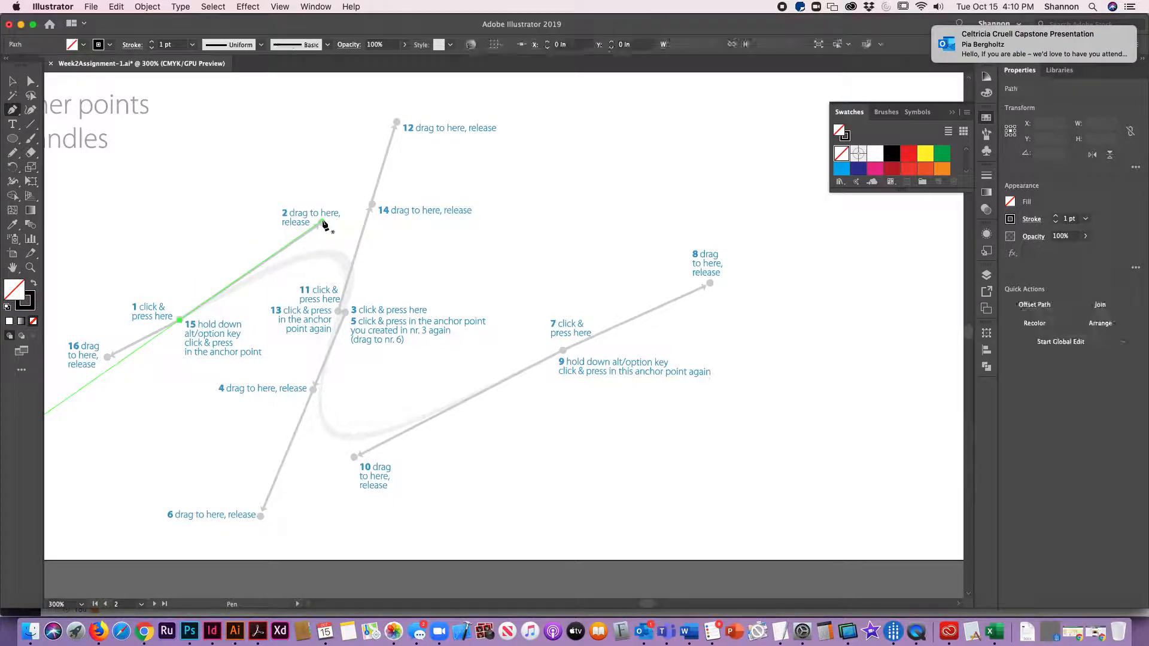
left_click_drag(347, 312, 315, 393)
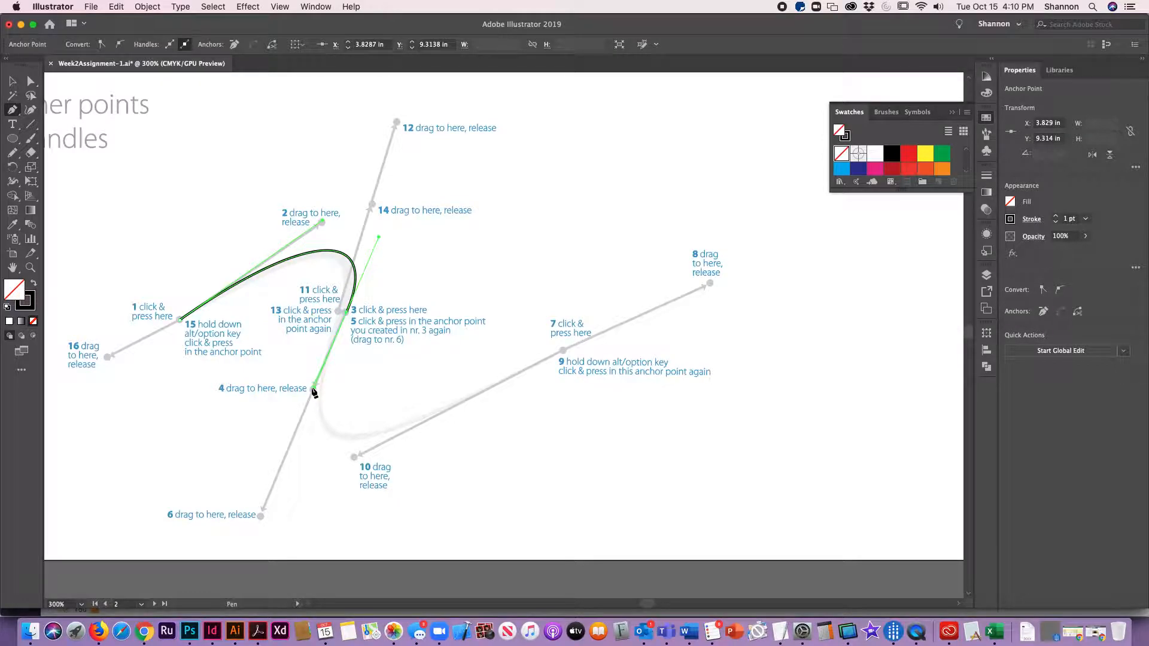
left_click_drag(316, 391, 261, 517)
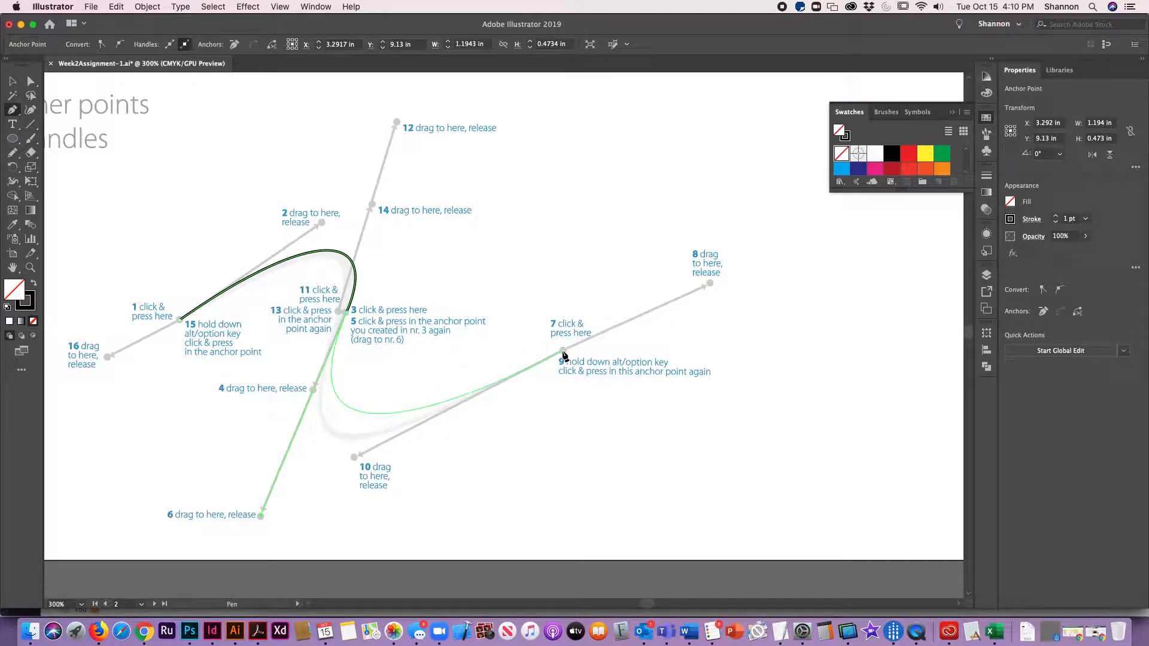
Step: Continue the path by dragging from point 7 to 8, Alt-dragging the anchor to 10, dragging from 11 to 12, and closing at point 1
left_click_drag(563, 353, 712, 289)
key("alt")
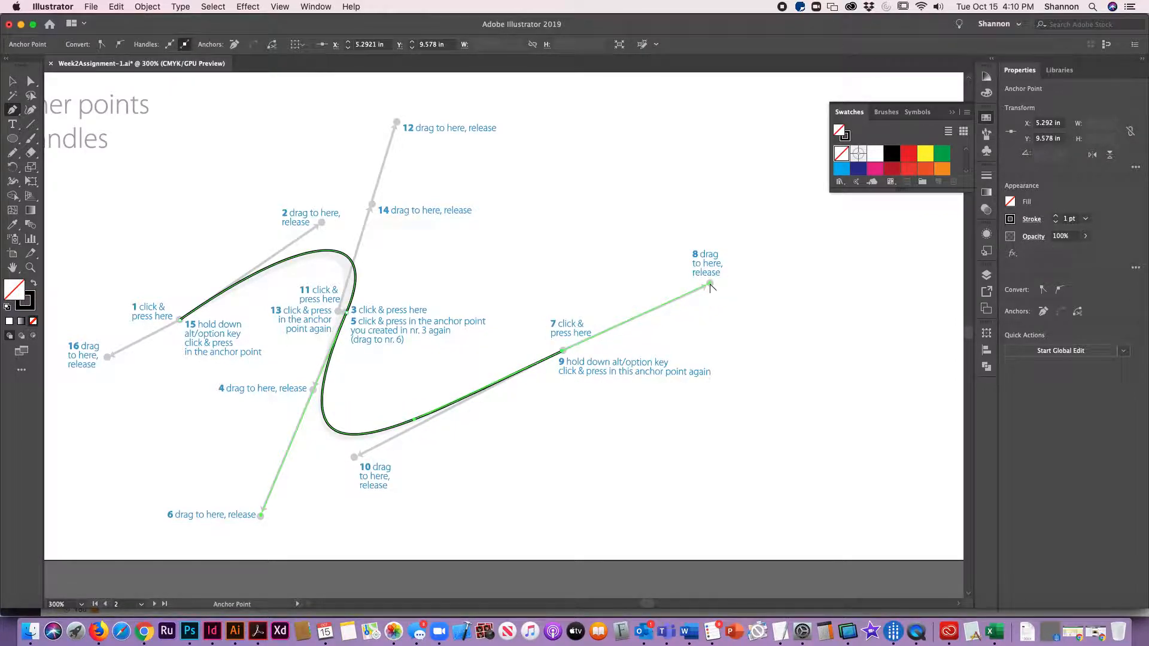
left_click_drag(710, 286, 355, 459)
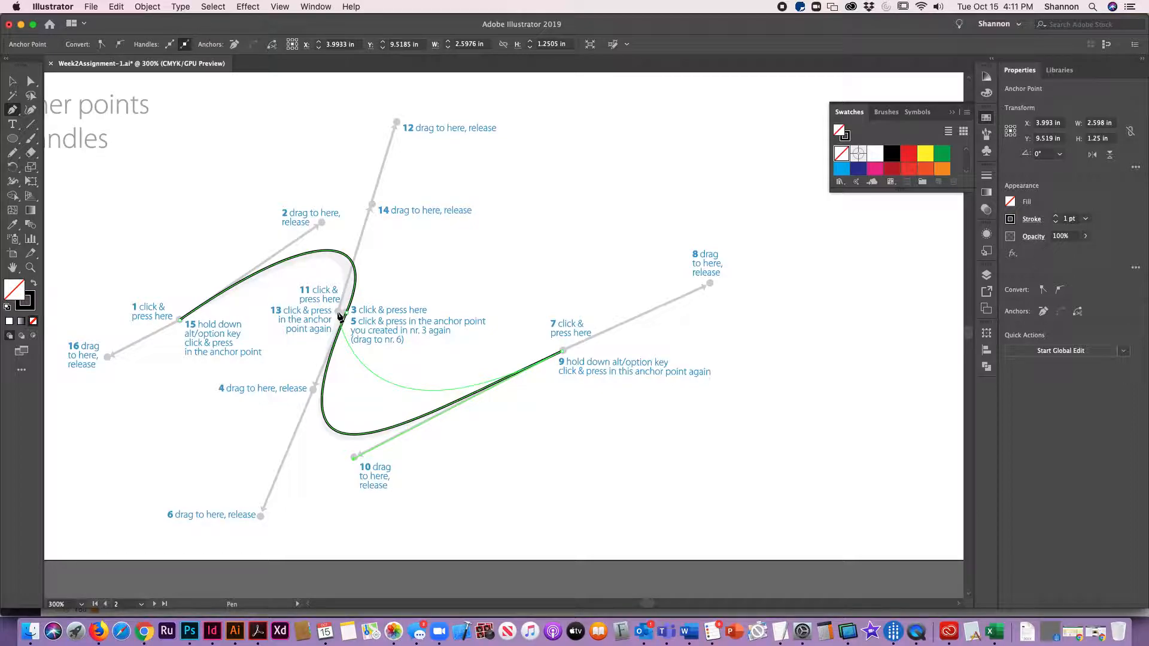
left_click_drag(340, 316, 396, 171)
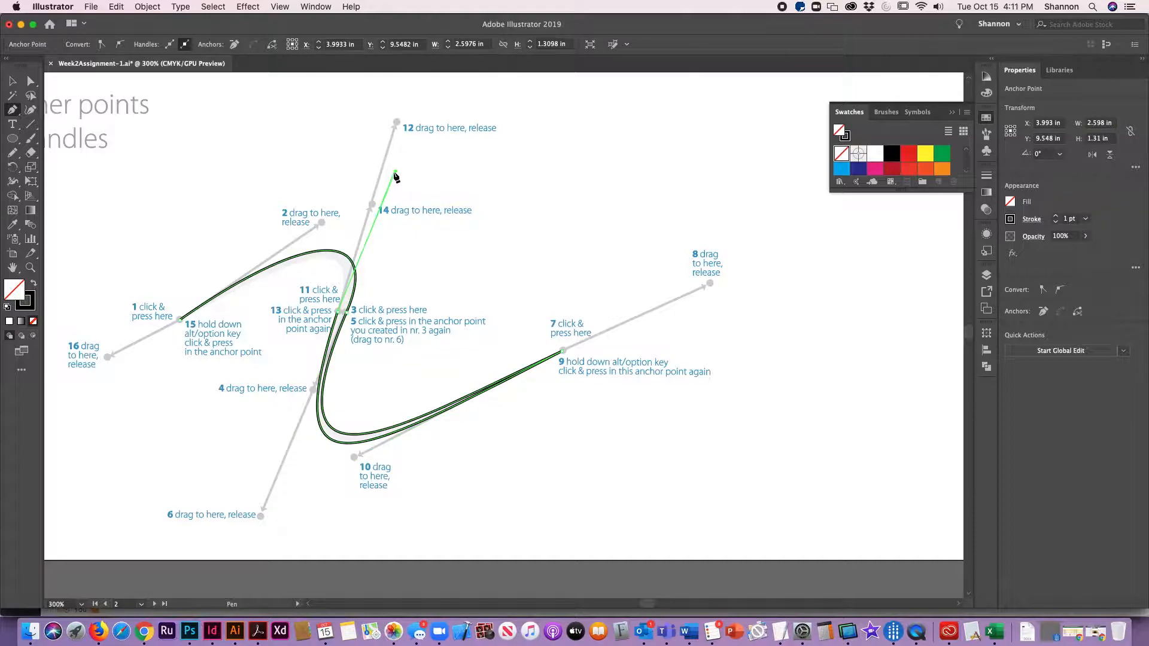
left_click(181, 323, "alt")
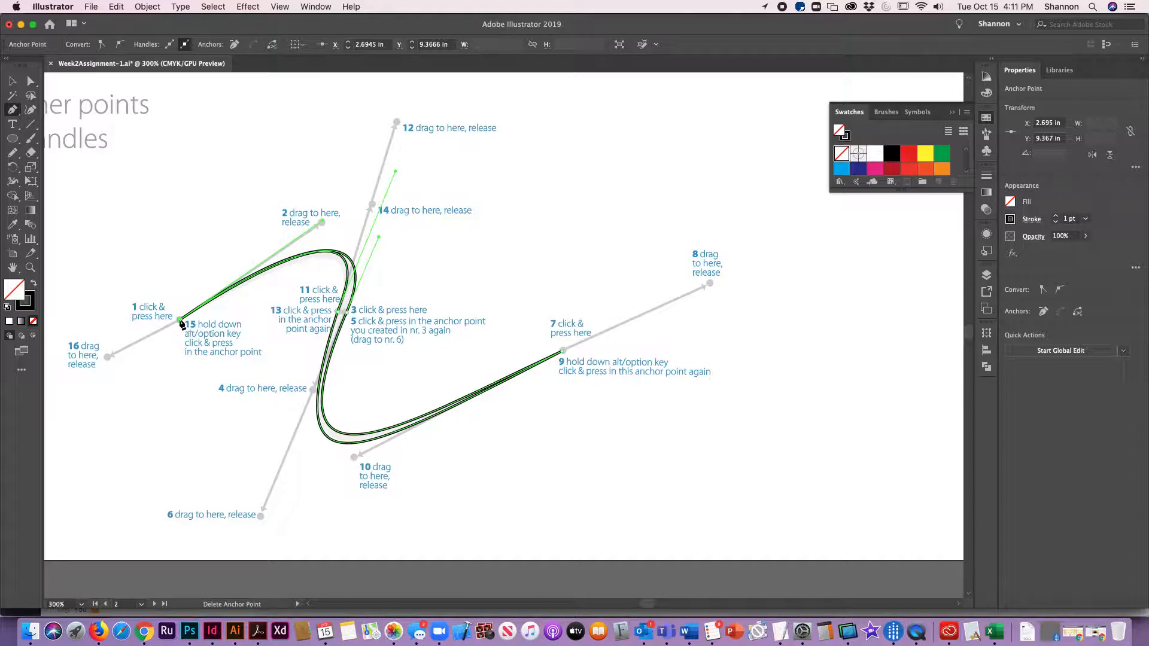
Step: Tweak the last handle of the closed path slightly, then switch to Selection and deselect
left_click_drag(395, 174, 387, 190)
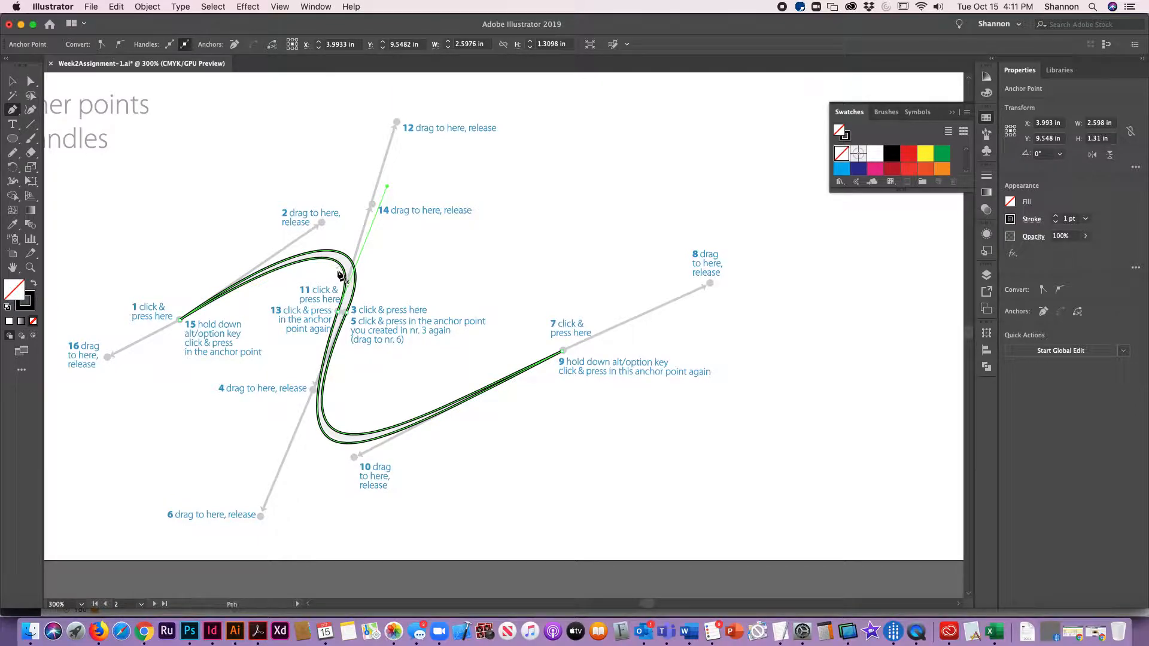
key("v")
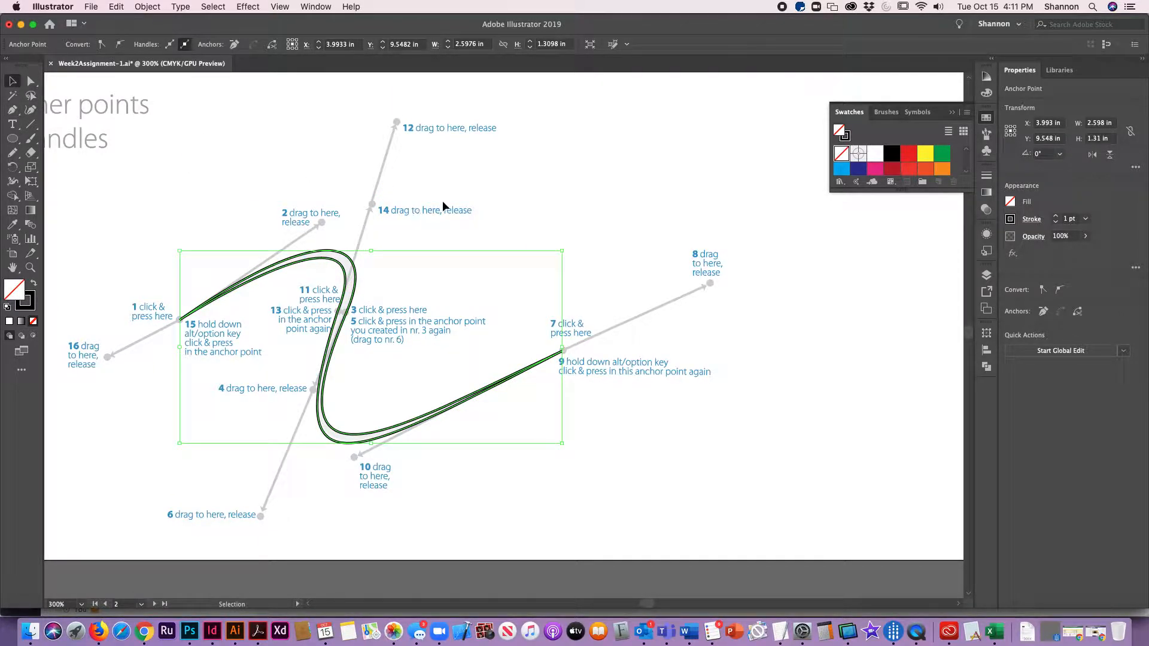
left_click(443, 202)
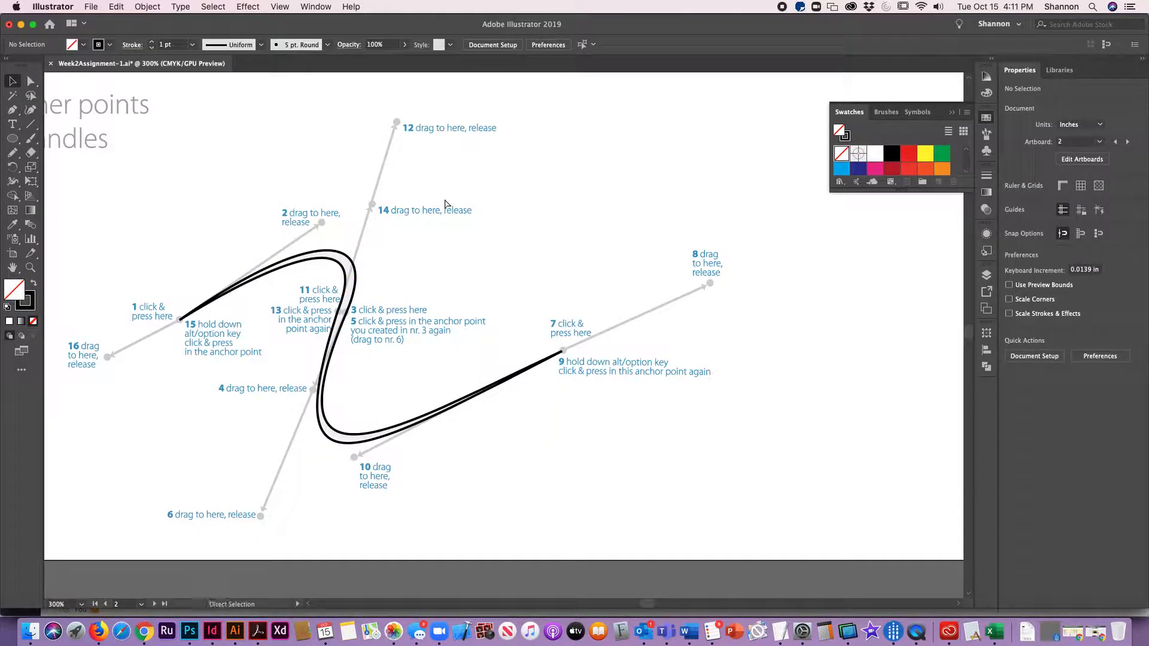
key("super+0")
left_click_drag(736, 365, 217, 418)
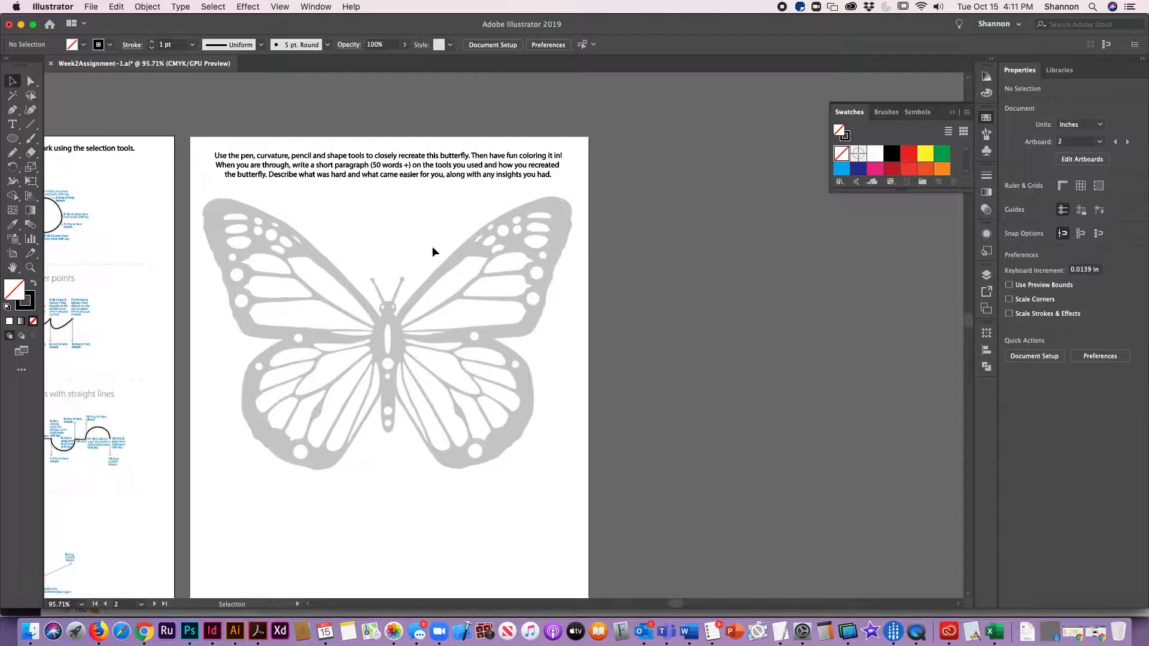
left_click(14, 113)
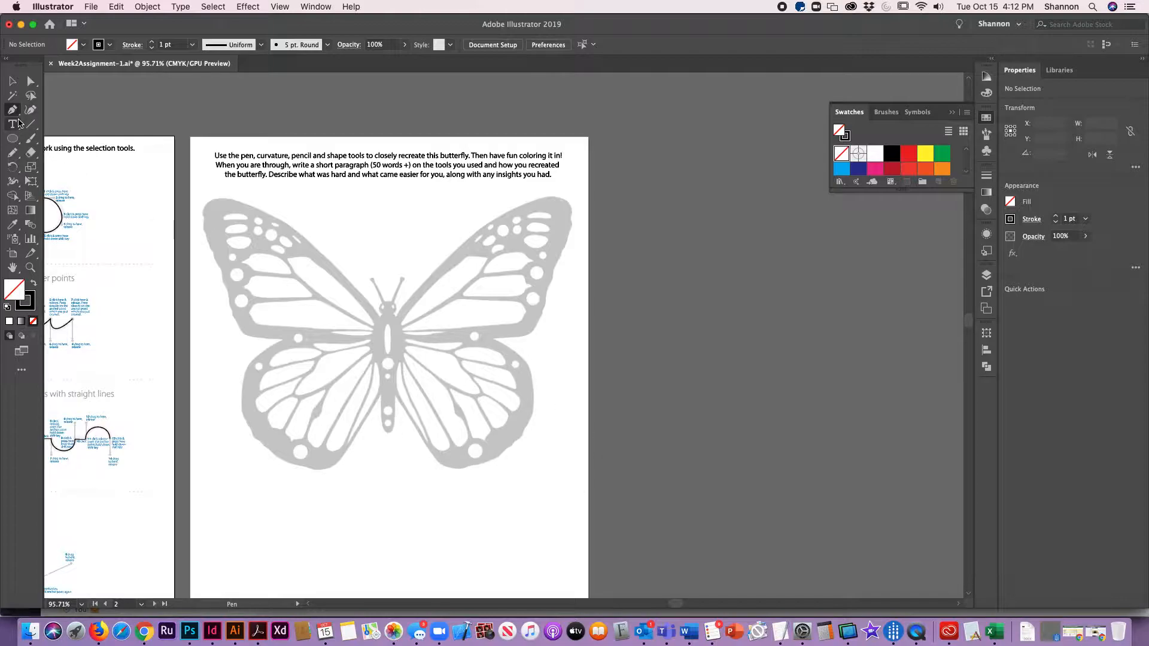
left_click(13, 139)
left_click(9, 155)
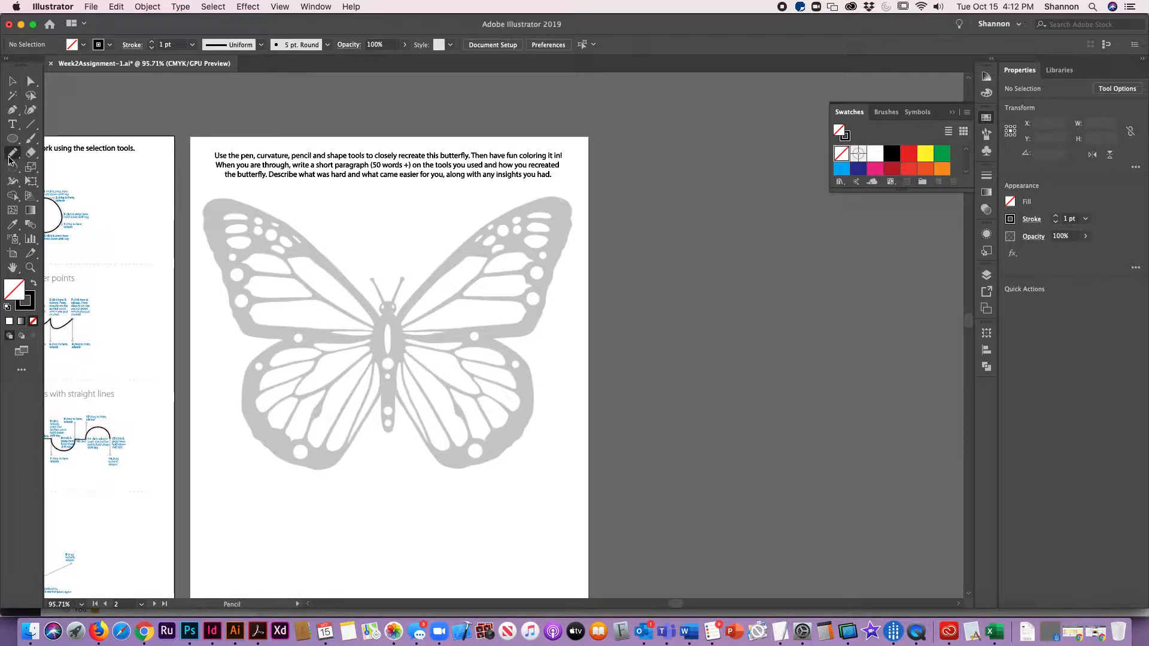
left_click_drag(14, 65, 14, 66)
left_click(13, 82)
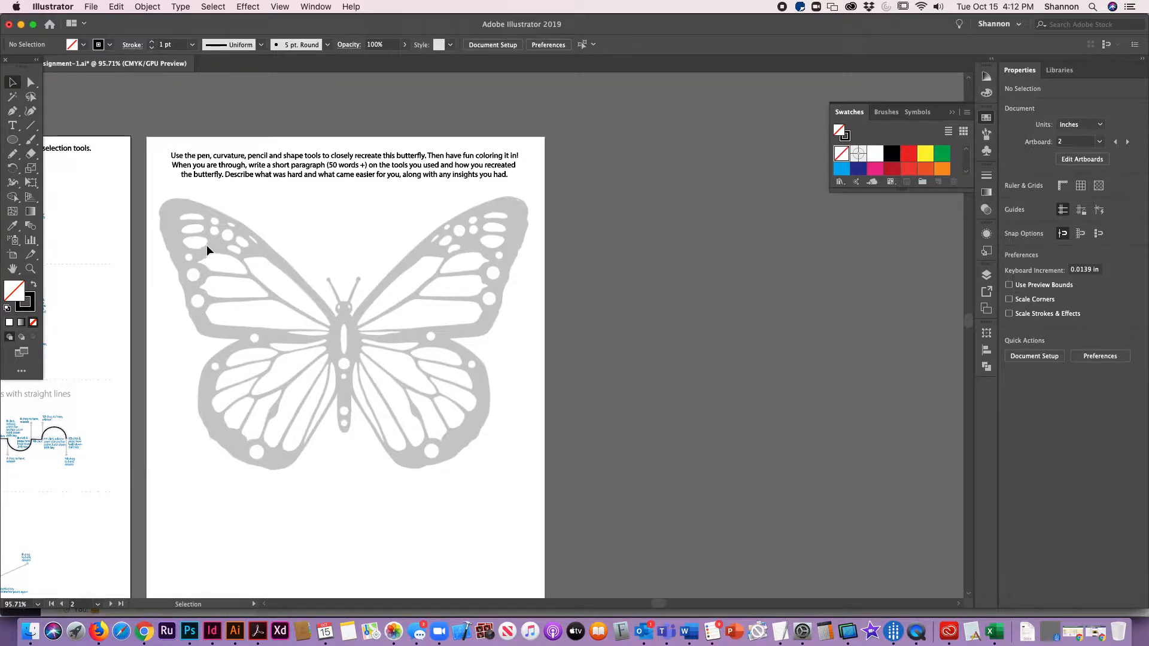
Step: Give the tweaked-handles path an orange fill and no stroke, then deselect it
key("space")
left_click_drag(87, 589, 420, 375)
left_click(252, 399)
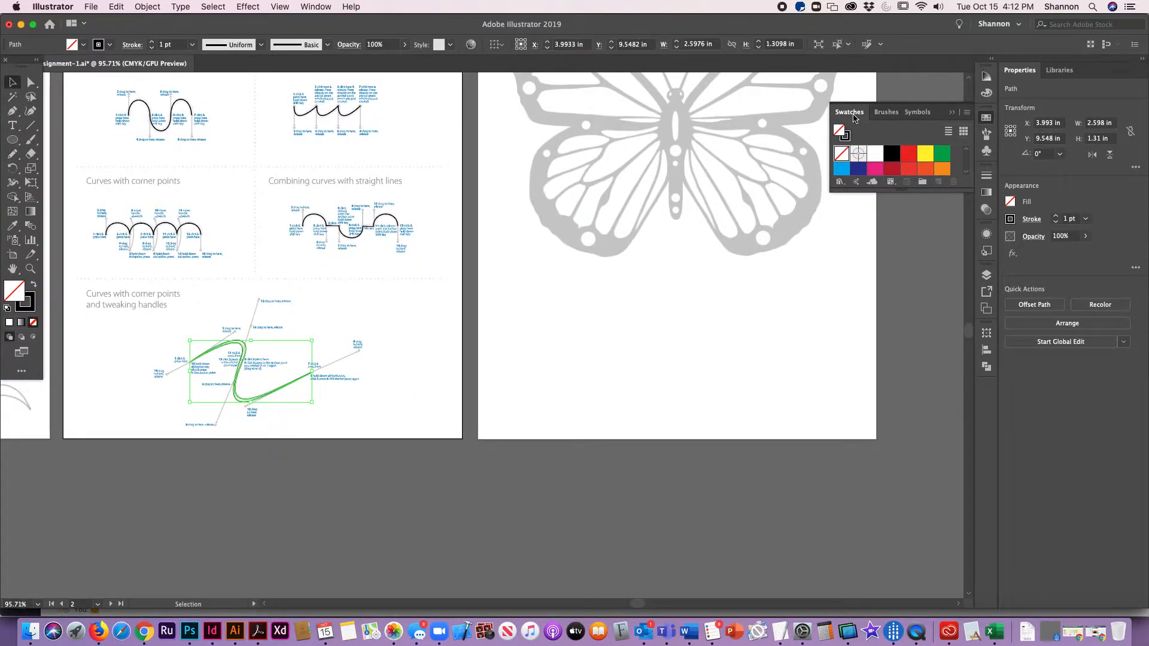
left_click(926, 170)
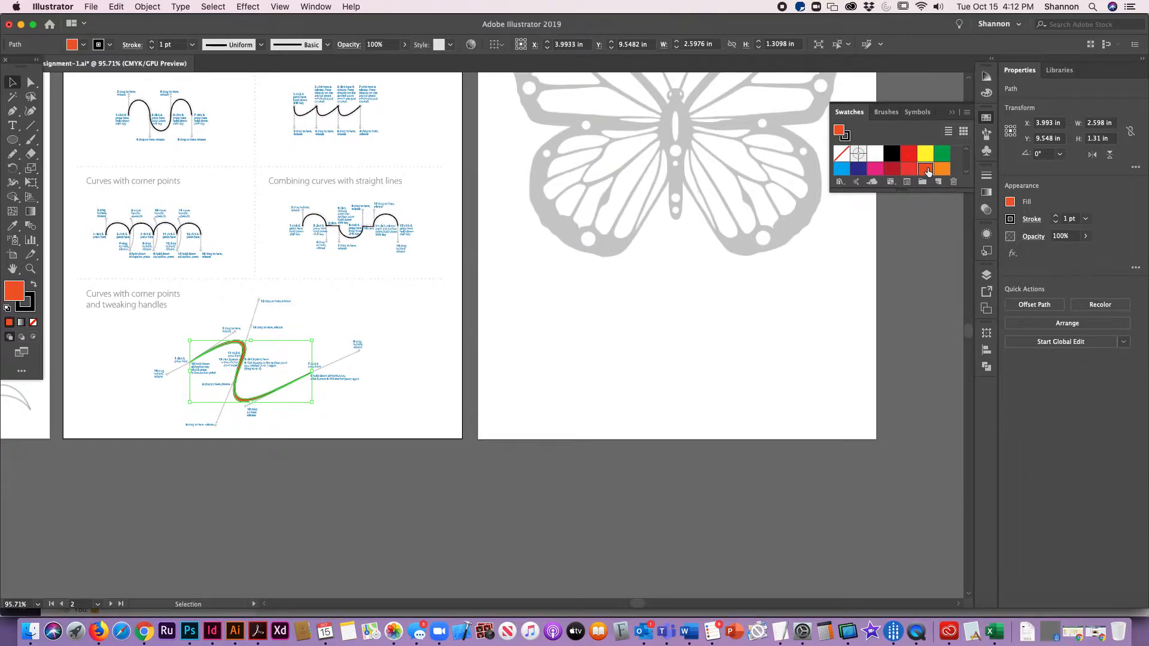
left_click(25, 303)
left_click(33, 323)
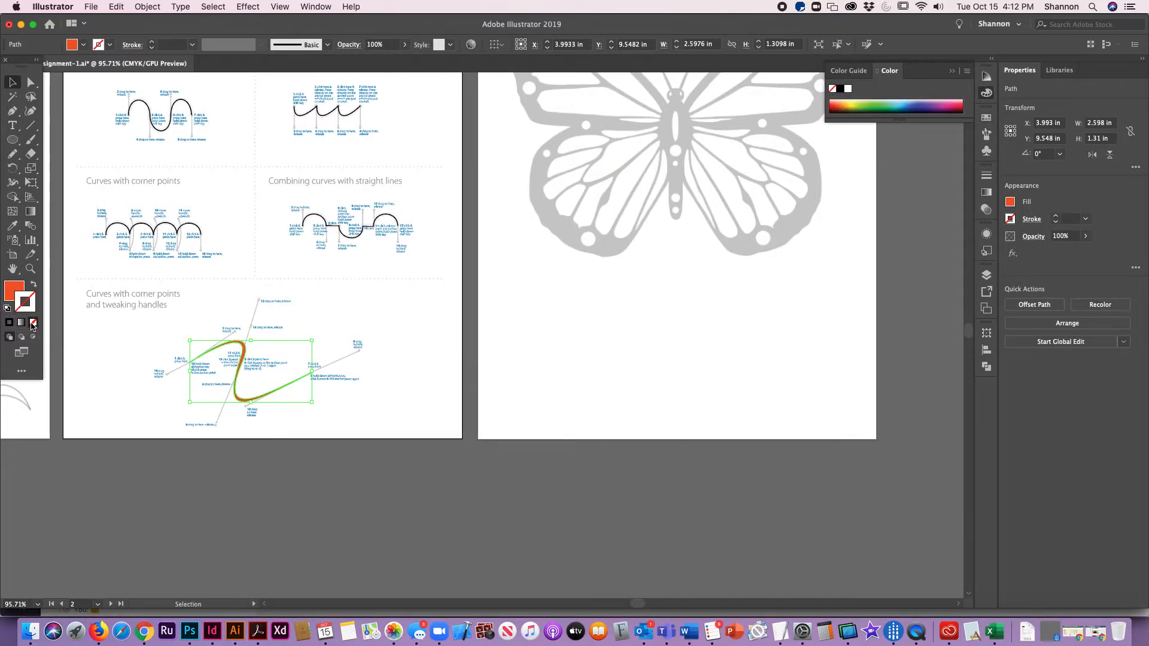
left_click(332, 326)
left_click(242, 343)
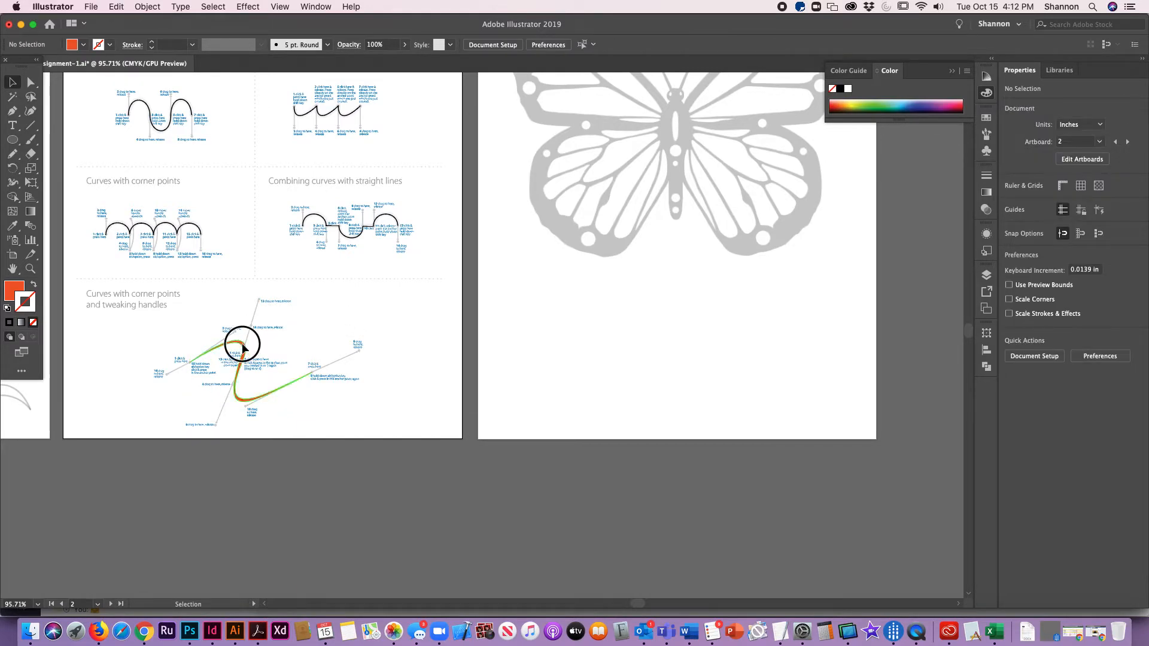
left_click(612, 305)
scroll(539, 353, "up", 6)
scroll(538, 353, "right", 5)
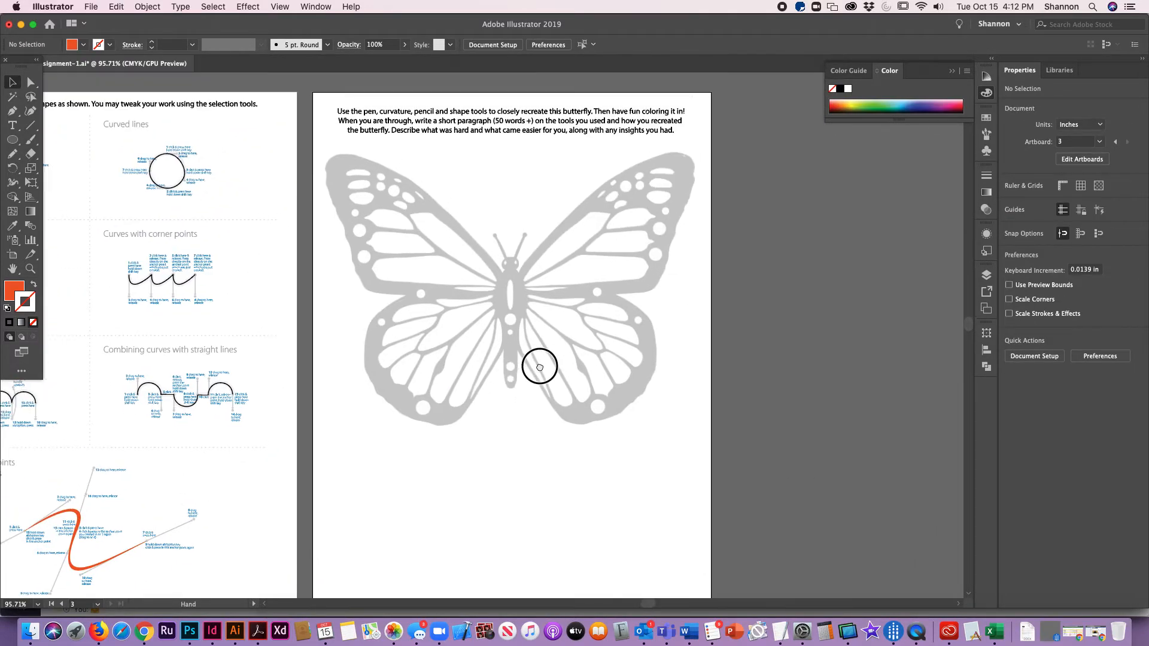